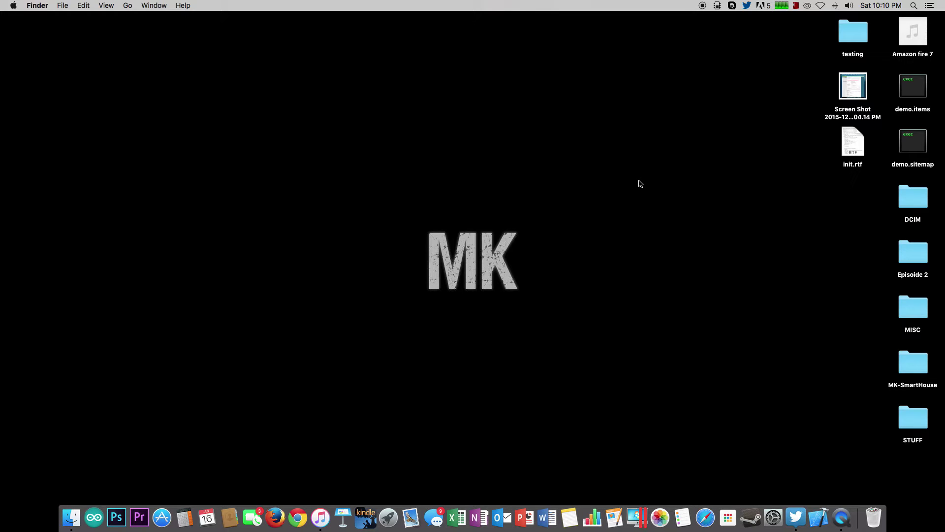
Copy the router address from the system network settings
{"action": "left_click", "coordinate": [772, 529]}
{"action": "left_click", "coordinate": [679, 253]}
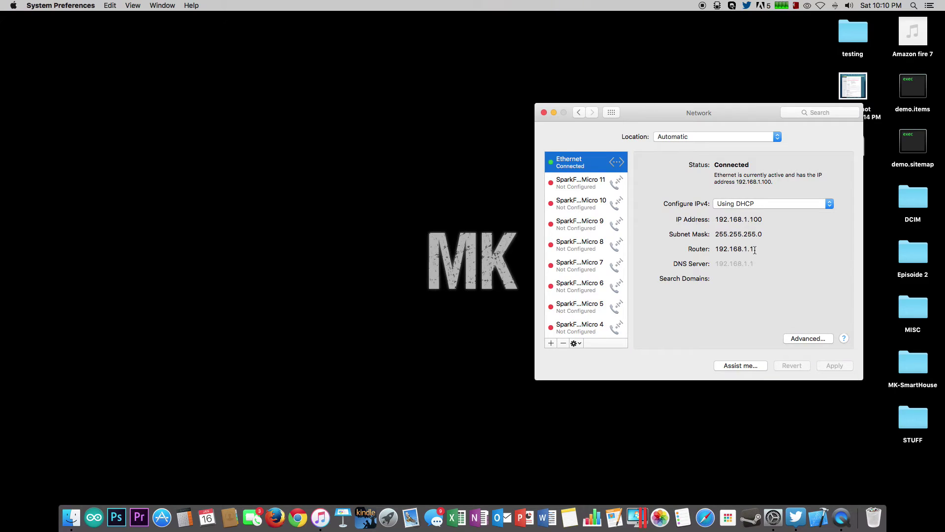
{"action": "left_click_drag", "start_coordinate": [755, 249], "coordinate": [719, 250]}
{"action": "key", "text": "super+c"}
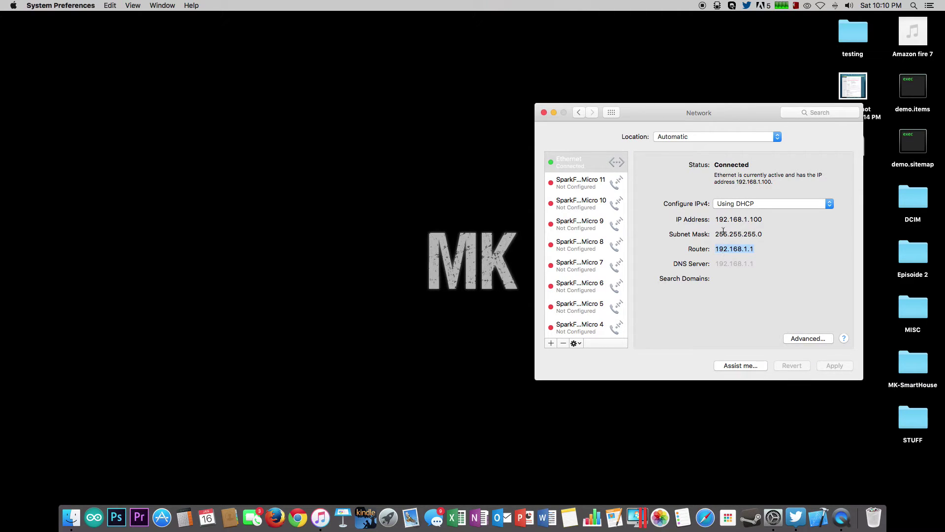
{"action": "left_click", "coordinate": [544, 112]}
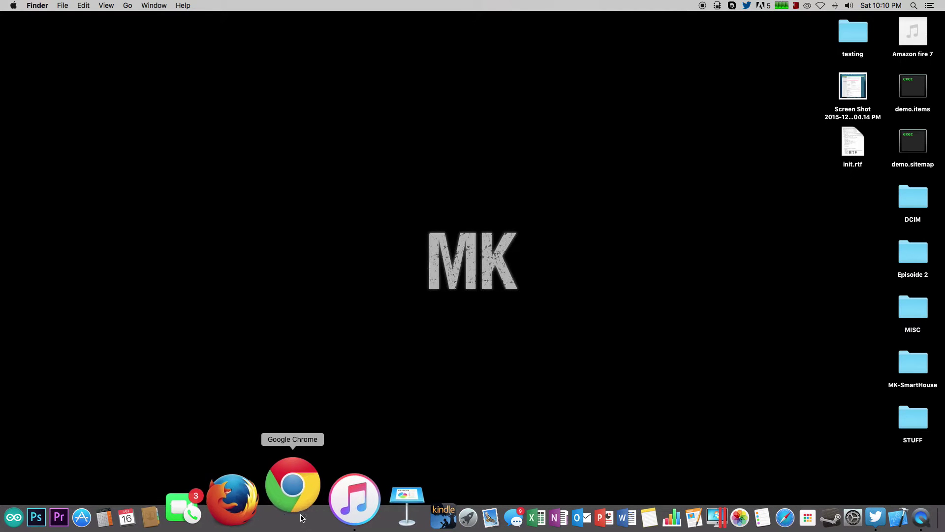
Paste 192.168.1.1 into Chrome and log in with user name admin
{"action": "left_click", "coordinate": [292, 493]}
{"action": "key", "text": "super+v"}
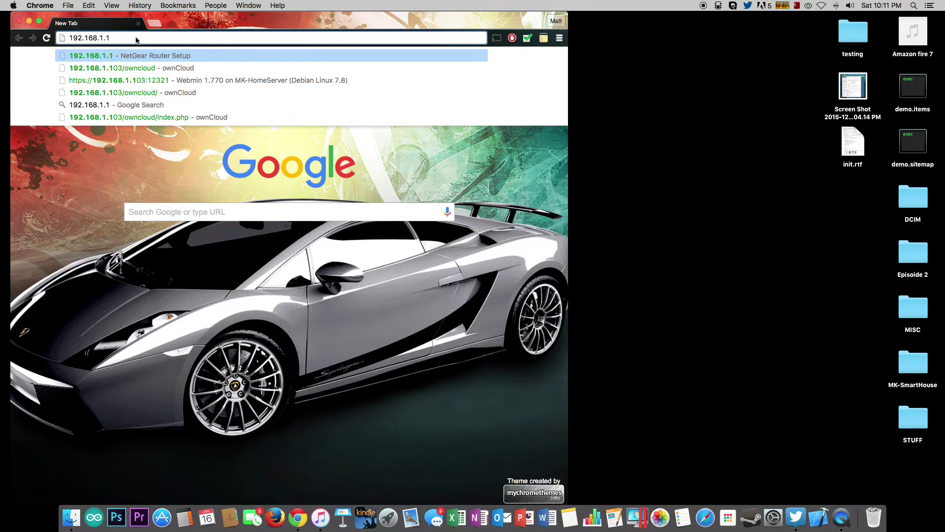
{"action": "key", "text": "Return"}
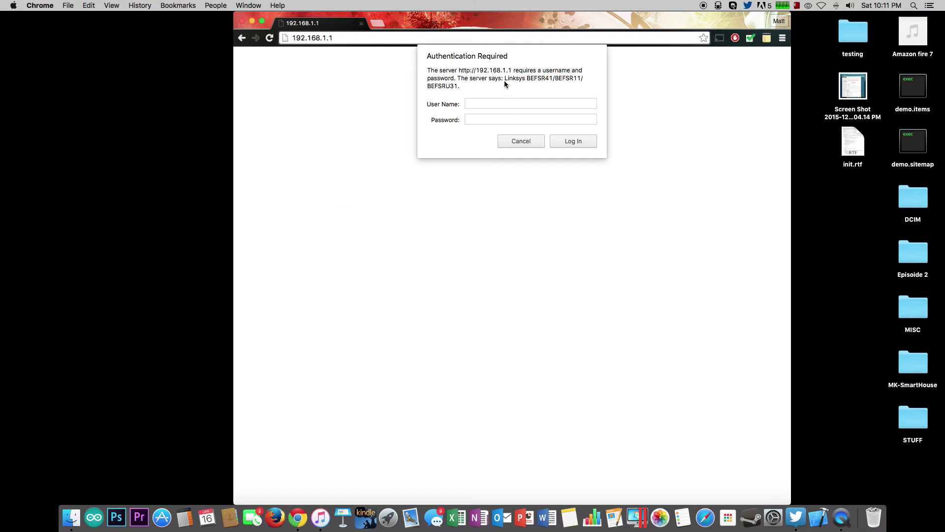
{"action": "left_click", "coordinate": [498, 102]}
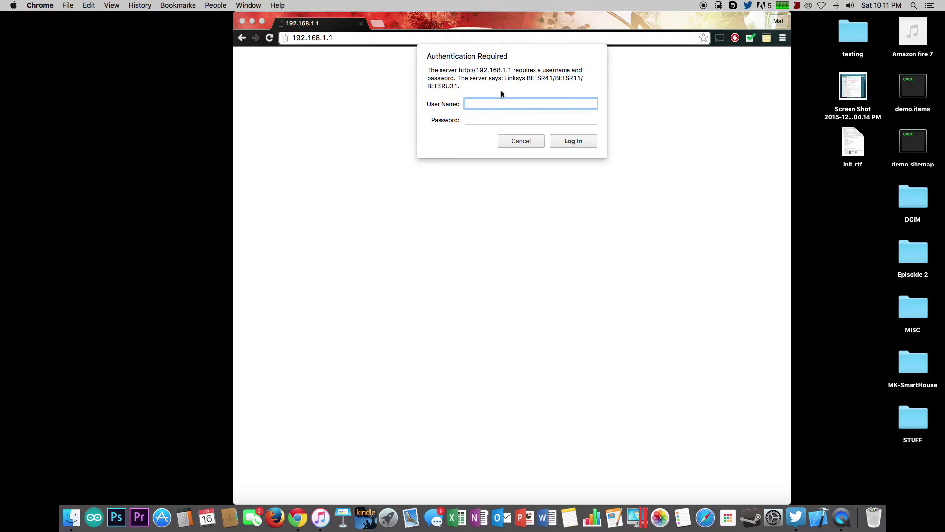
{"action": "type", "text": "admin"}
{"action": "left_click", "coordinate": [545, 117]}
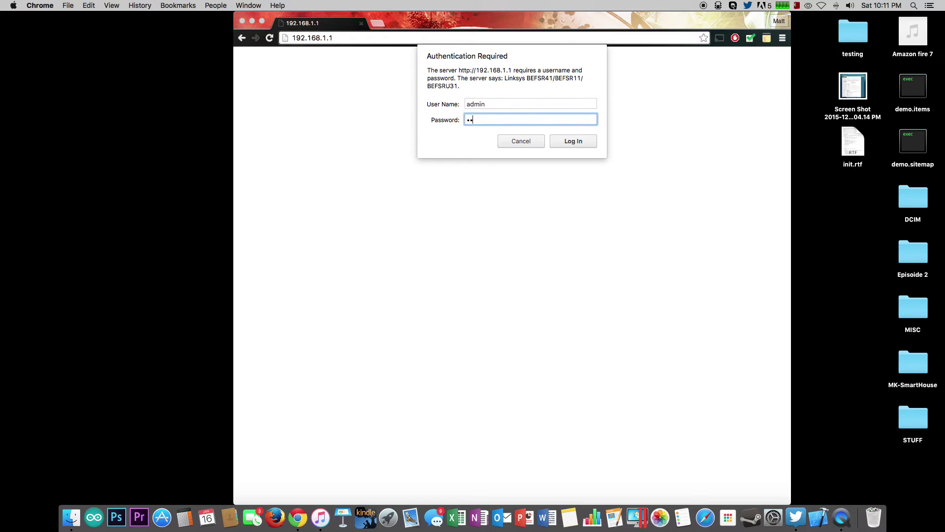
{"action": "key", "text": "Return"}
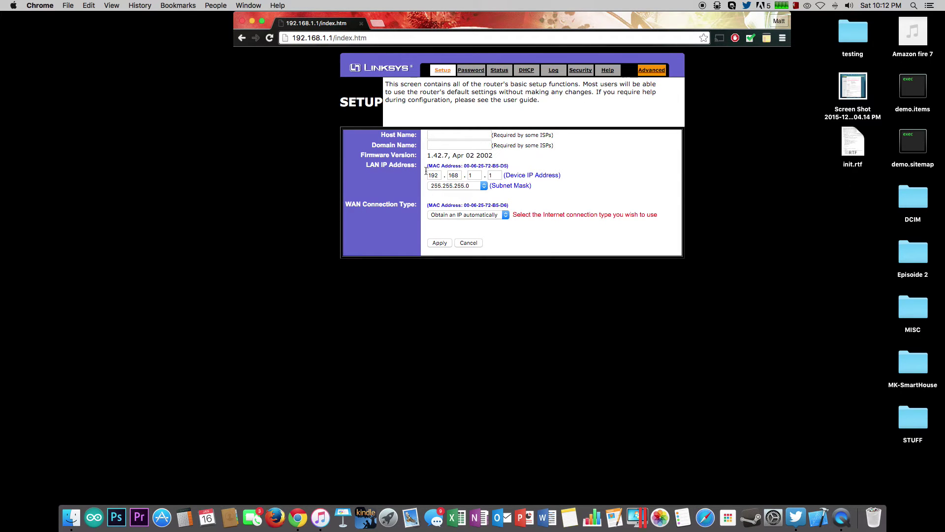
Change the Device IP Address octets to 0 and 249 (192.168.0.249), then Apply and Continue
{"action": "left_click", "coordinate": [488, 176]}
{"action": "left_click", "coordinate": [478, 175]}
{"action": "key", "text": "BackSpace"}
{"action": "type", "text": "0"}
{"action": "left_click", "coordinate": [498, 174]}
{"action": "type", "text": "249"}
{"action": "left_click", "coordinate": [437, 244]}
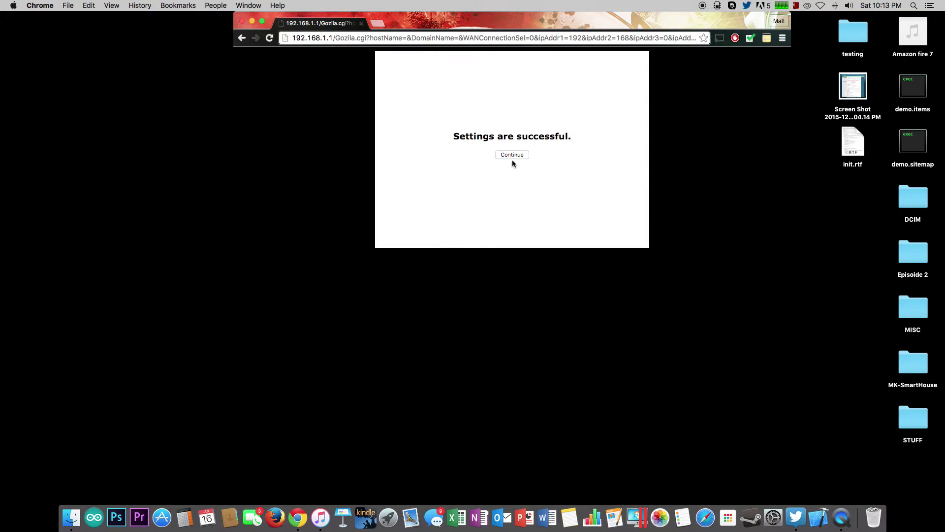
{"action": "left_click", "coordinate": [512, 155]}
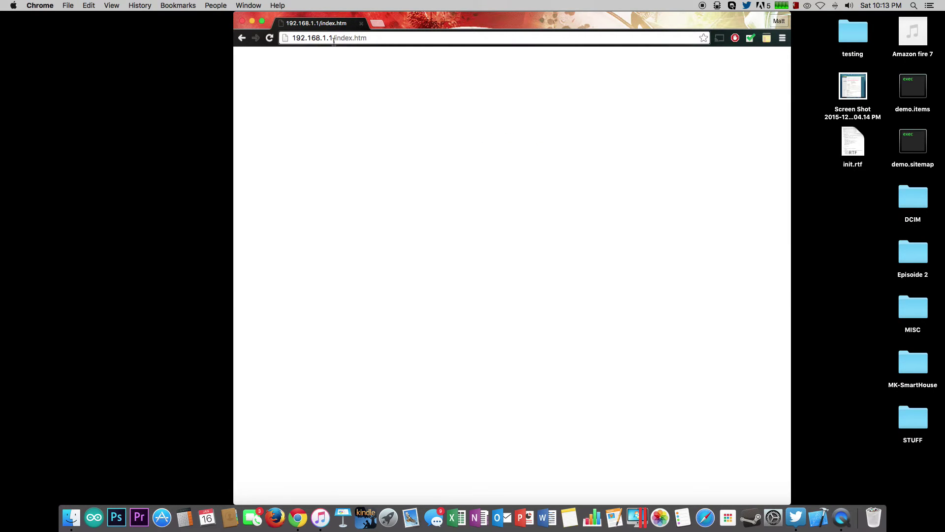
Edit the address bar URL to 192.168.0.249 and load it
{"action": "left_click", "coordinate": [333, 38]}
{"action": "left_click", "coordinate": [332, 38]}
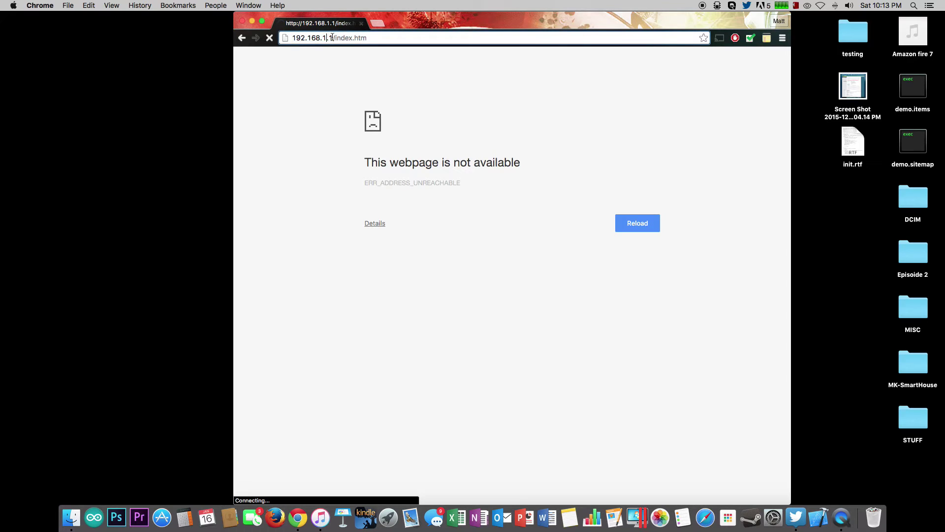
{"action": "key", "text": "BackSpace"}
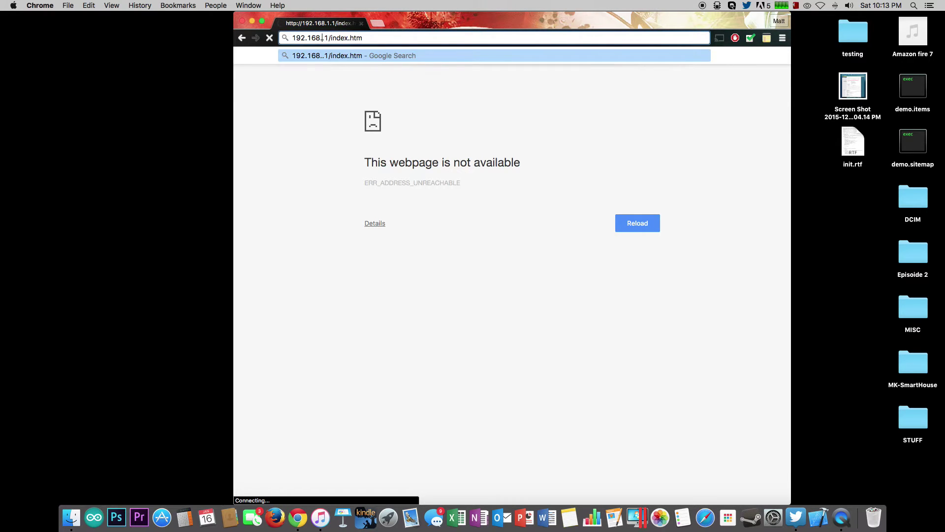
{"action": "type", "text": "0"}
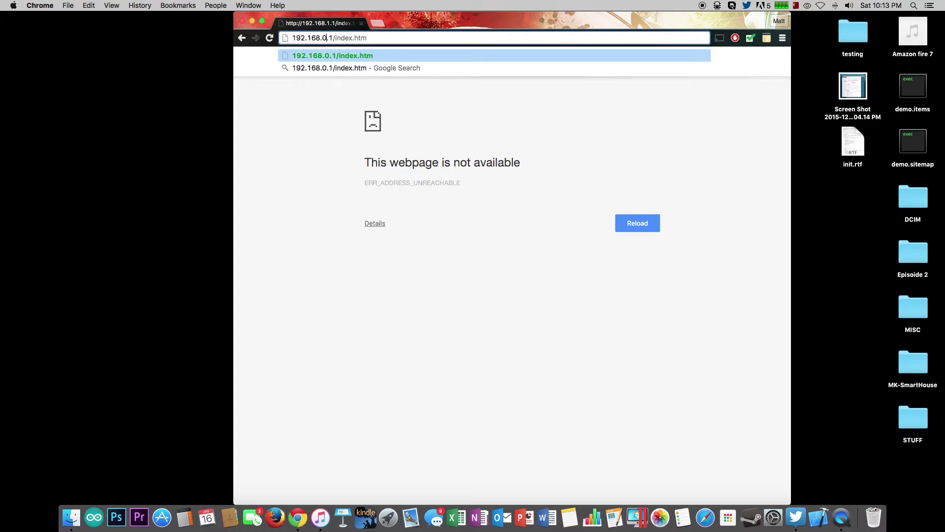
{"action": "key", "text": "Right"}
{"action": "key", "text": "Right"}
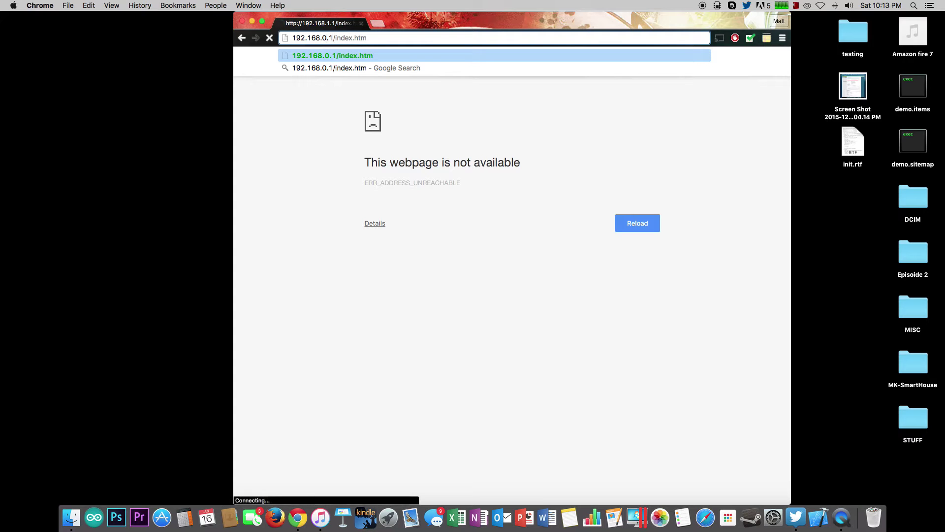
{"action": "key", "text": "BackSpace"}
{"action": "type", "text": "249"}
{"action": "key", "text": "Return"}
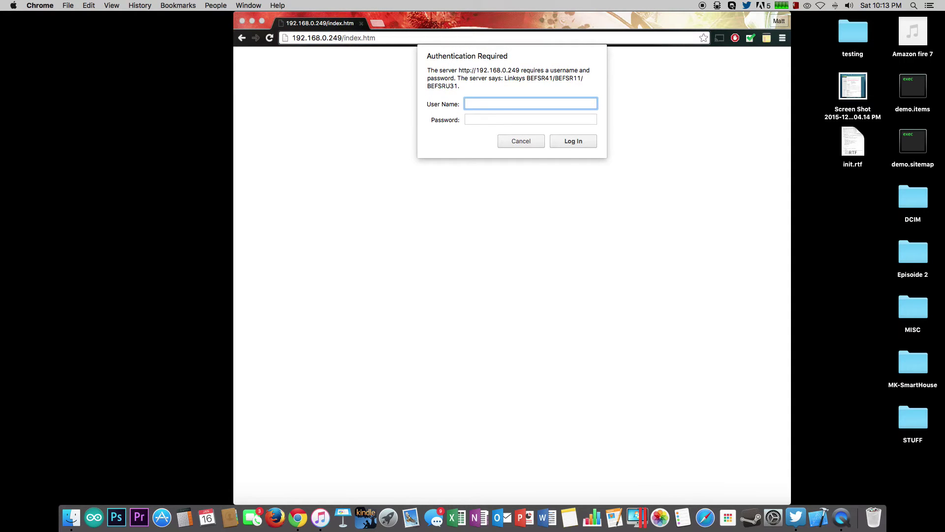
Log in with user name admin and the router password
{"action": "key", "text": "Tab"}
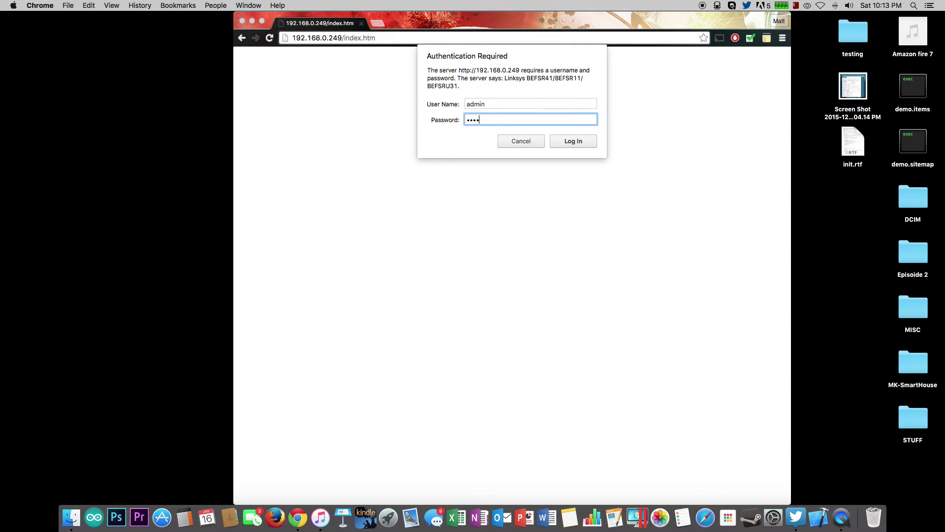
{"action": "key", "text": "Return"}
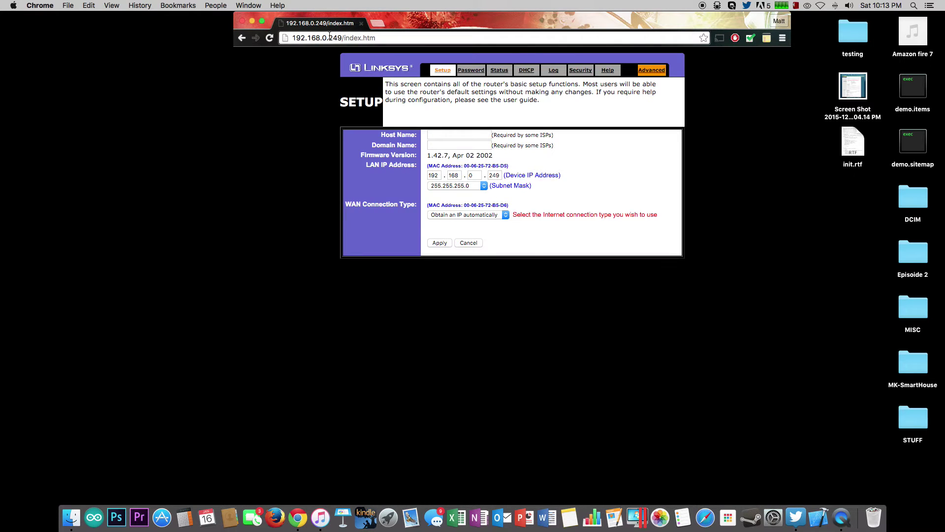
Replace the router password with a new one on the Password tab and save it
{"action": "left_click", "coordinate": [468, 72]}
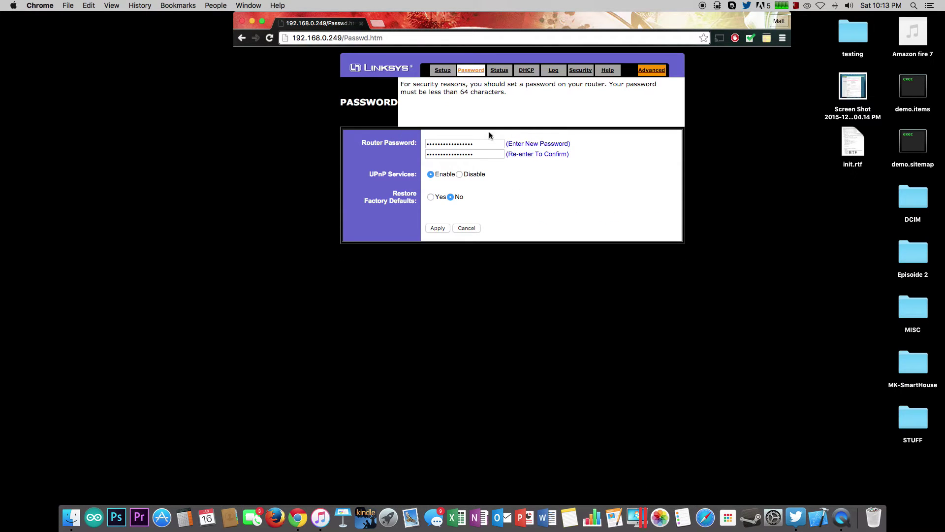
{"action": "left_click_drag", "start_coordinate": [484, 144], "coordinate": [407, 143]}
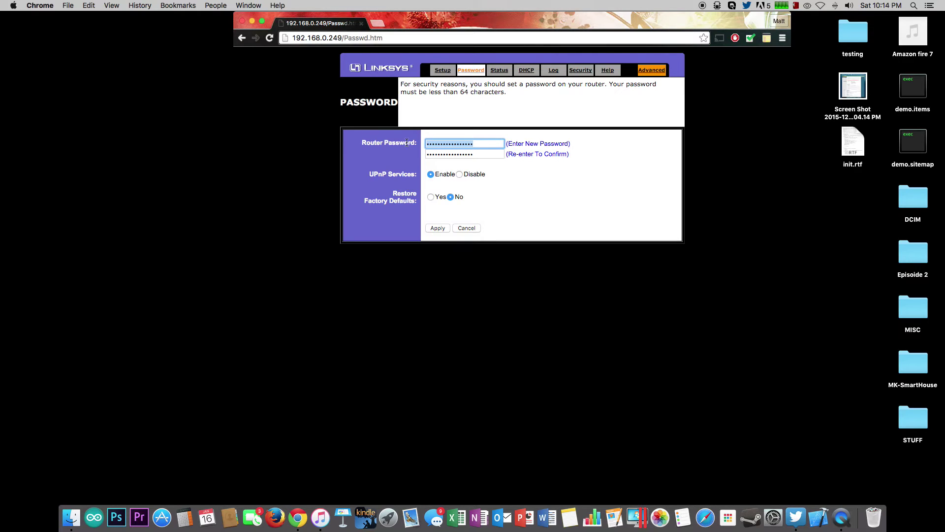
{"action": "type", "text": "aaaaaaaaaaaaaa"}
{"action": "key", "text": "Tab"}
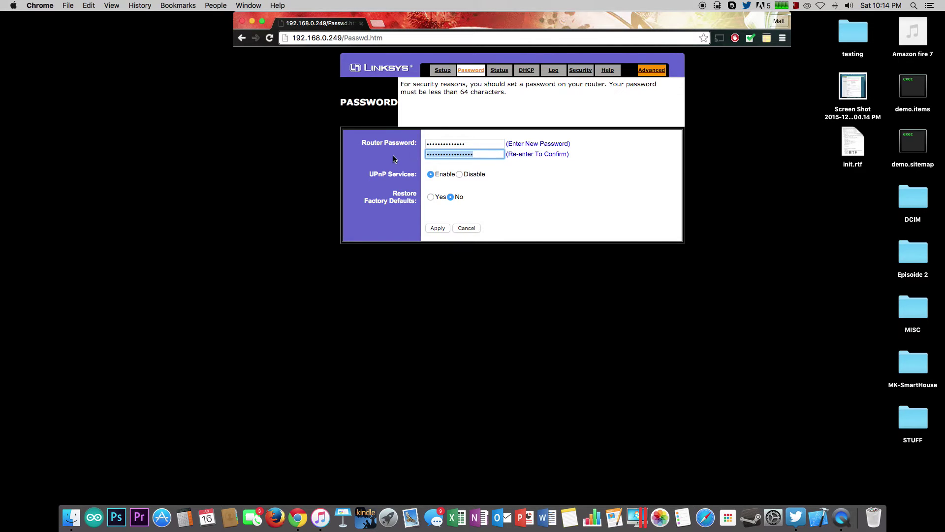
{"action": "type", "text": "aaaaaaaaaaaaaa"}
{"action": "left_click", "coordinate": [438, 228]}
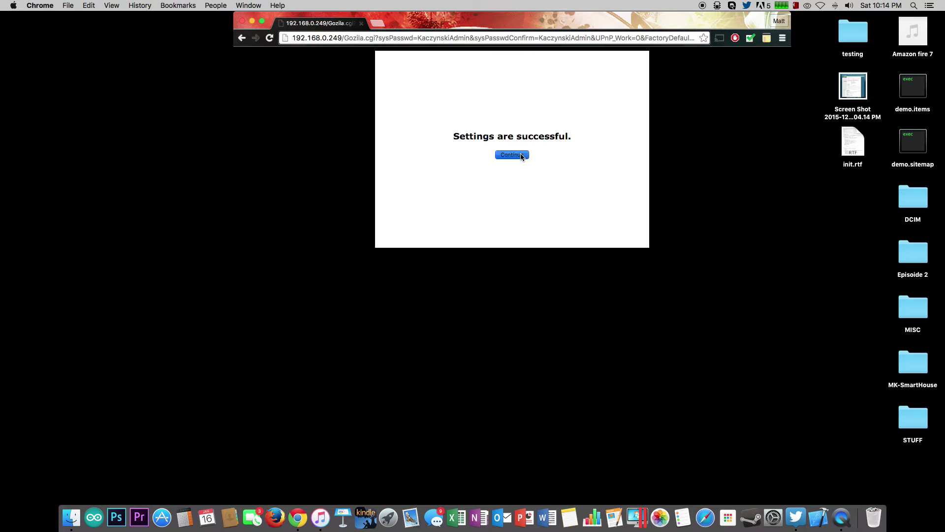
{"action": "left_click", "coordinate": [521, 156]}
Log back in with user name admin and the new password
{"action": "type", "text": "admin"}
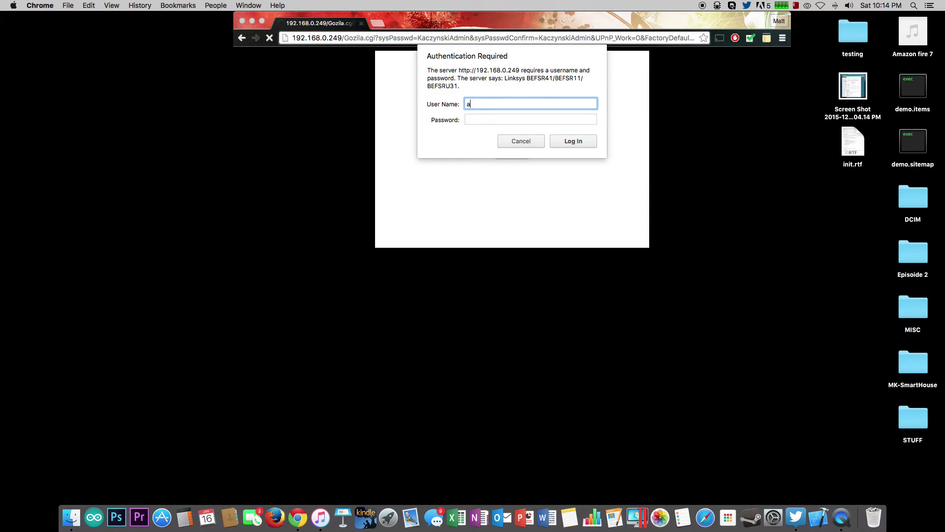
{"action": "left_click", "coordinate": [552, 119]}
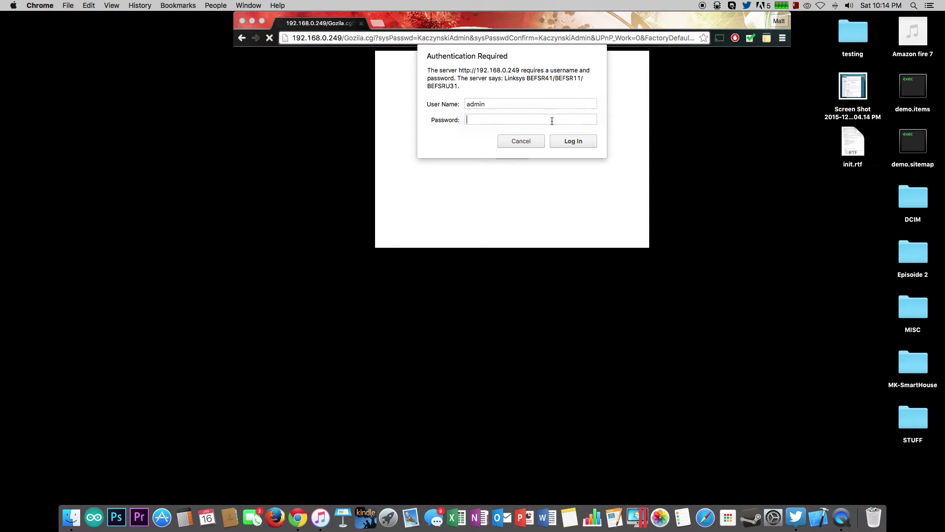
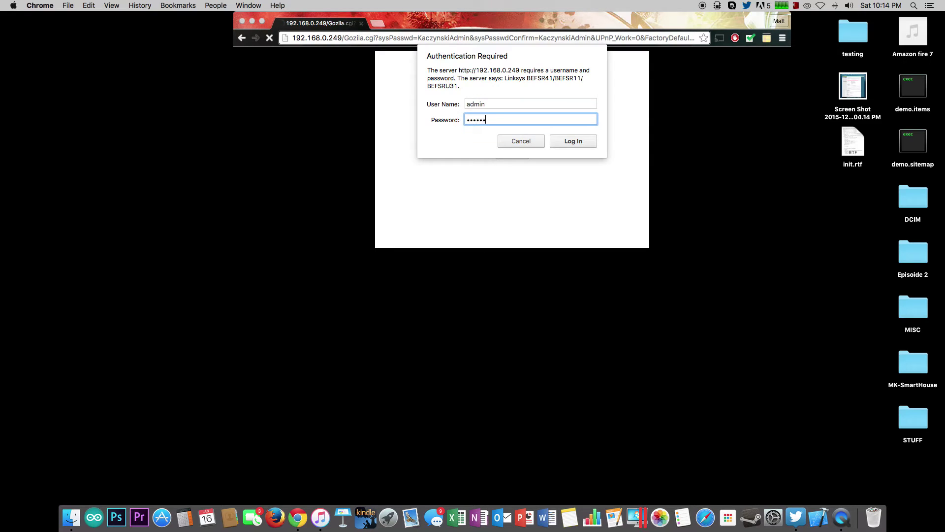
{"action": "left_click", "coordinate": [591, 144]}
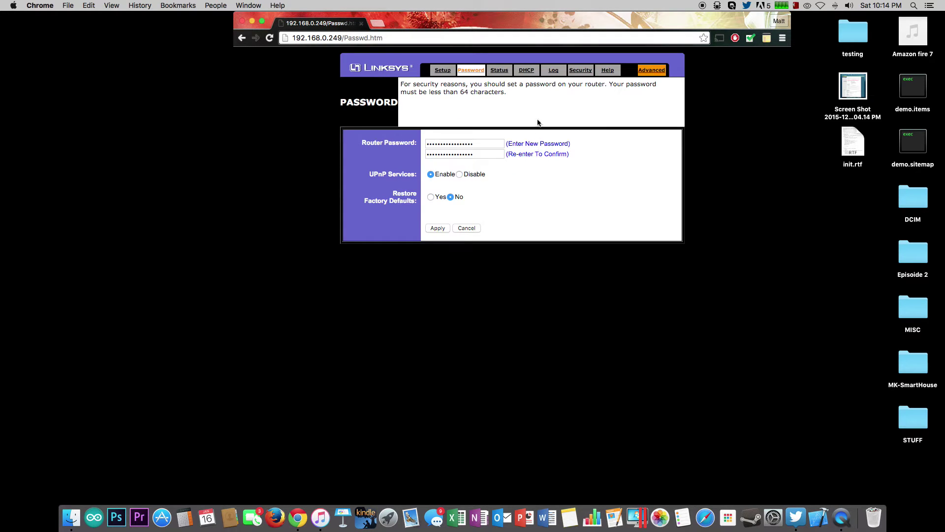
Set DHCP Server to Disable on the DHCP tab and save the change
{"action": "left_click", "coordinate": [528, 72]}
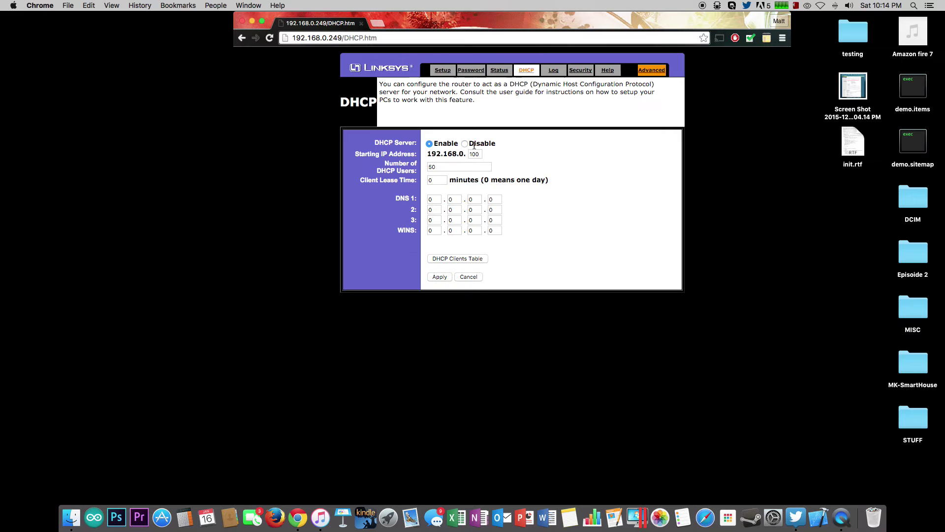
{"action": "left_click", "coordinate": [464, 144]}
{"action": "left_click", "coordinate": [439, 277]}
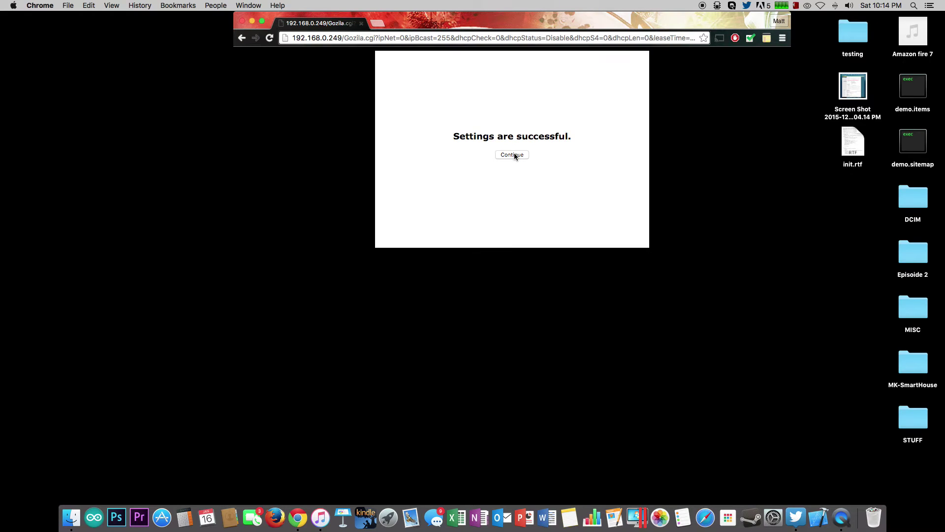
{"action": "left_click", "coordinate": [513, 155]}
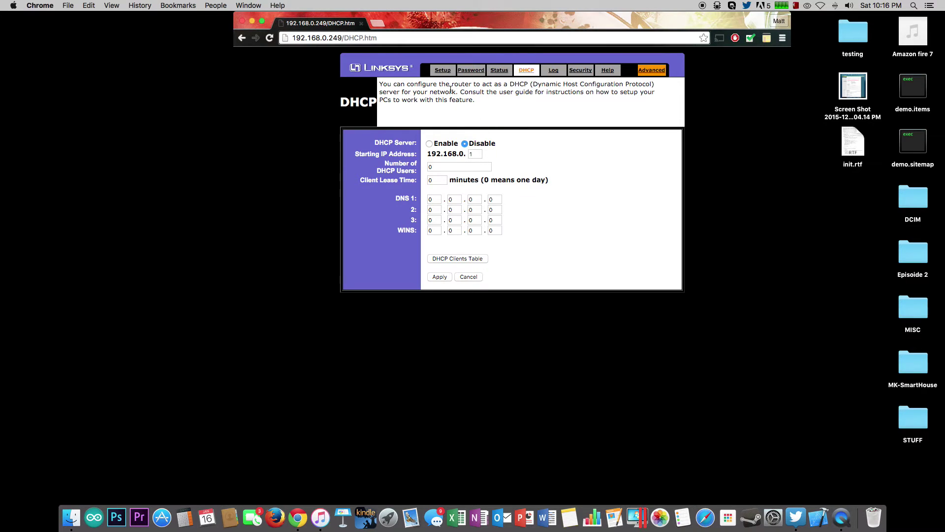
Reload the DHCP page, then load the main gateway at 192.168.0.1
{"action": "left_click", "coordinate": [269, 42]}
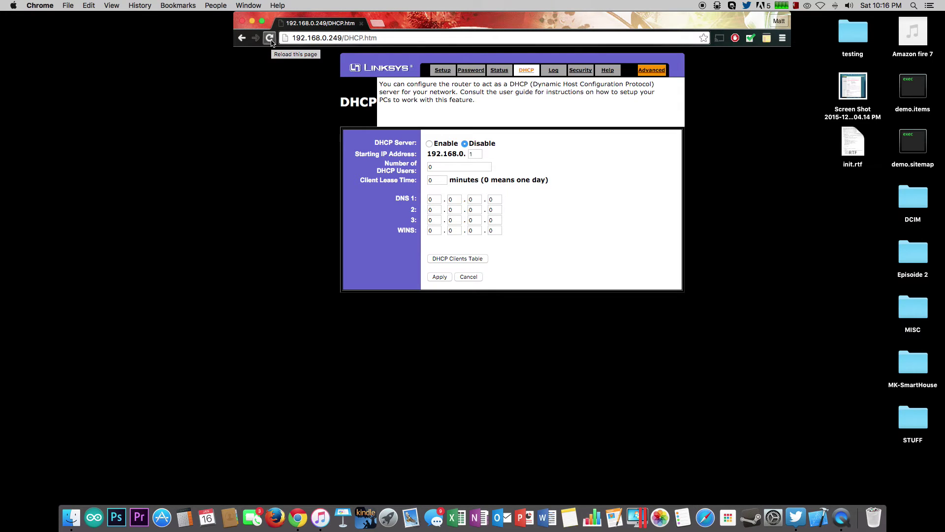
{"action": "key", "text": "super+l"}
{"action": "key", "text": "BackSpace"}
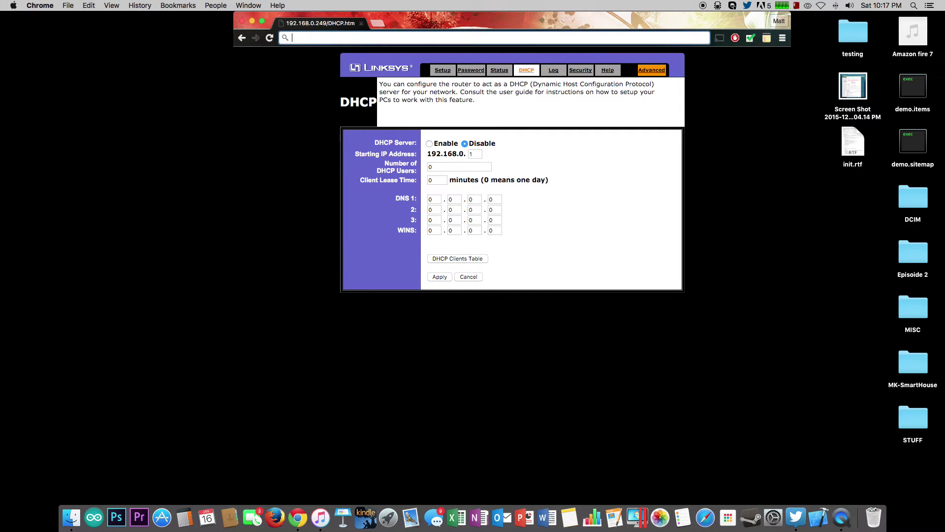
{"action": "type", "text": "192"}
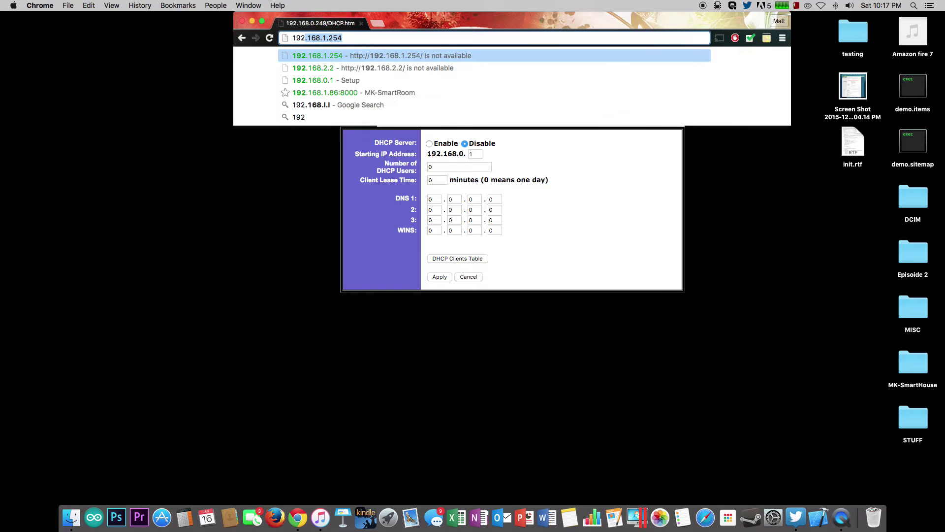
{"action": "type", "text": ".168.0"}
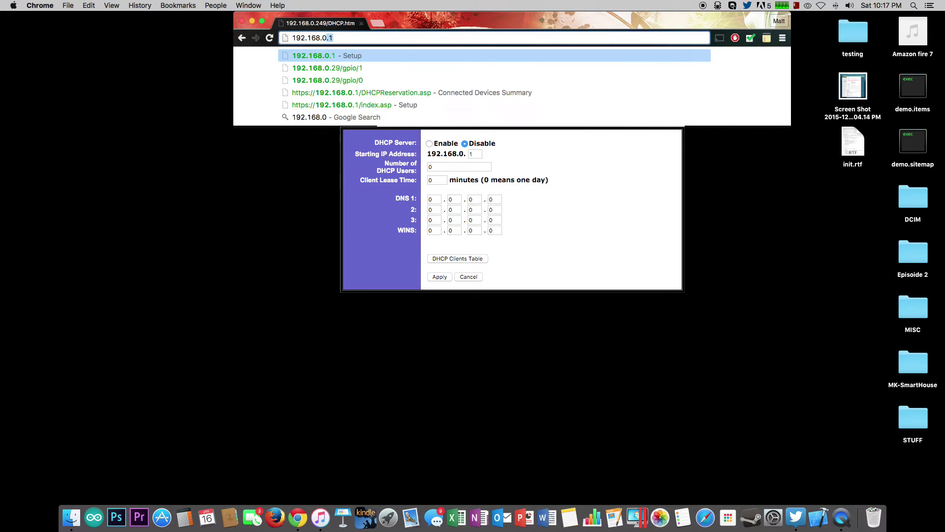
{"action": "type", "text": ".1"}
{"action": "key", "text": "Return"}
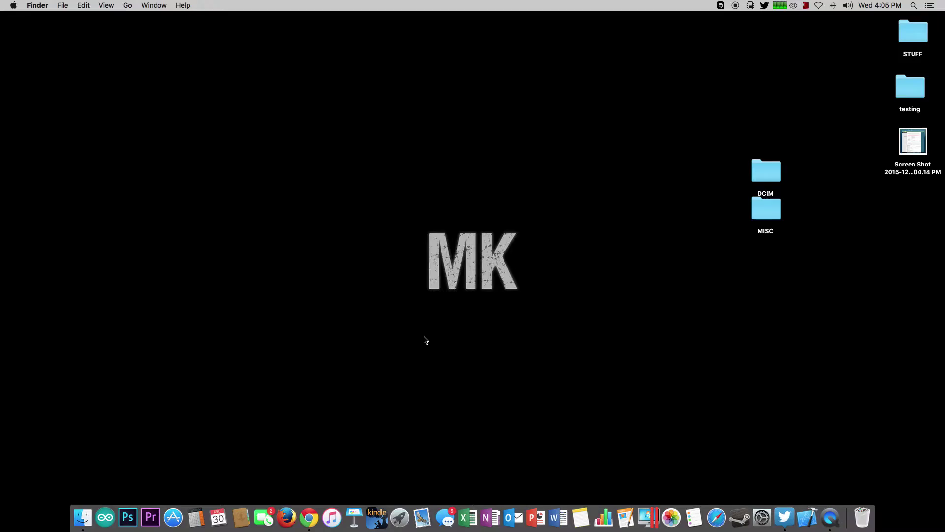
Copy the Router value 192.168.1.1 from System Preferences' Network pane
{"action": "key", "text": "super+Tab"}
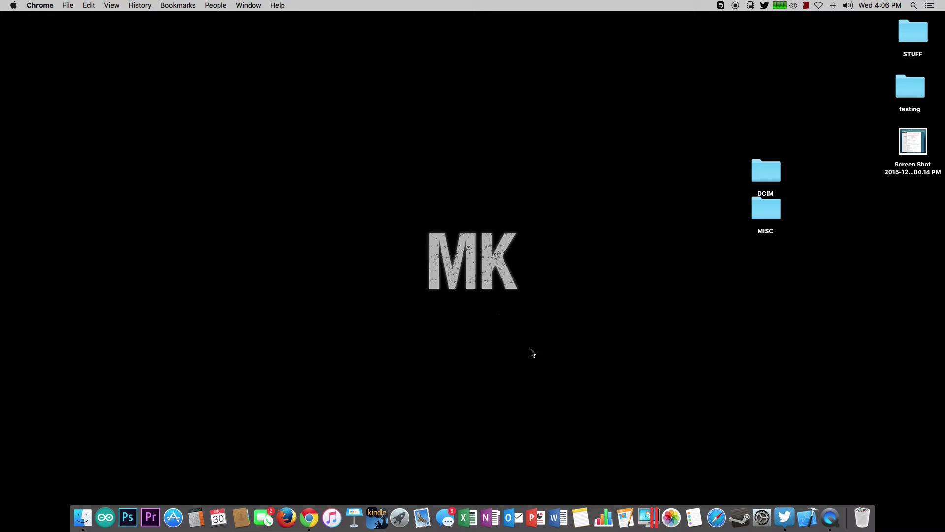
{"action": "left_click", "coordinate": [764, 521]}
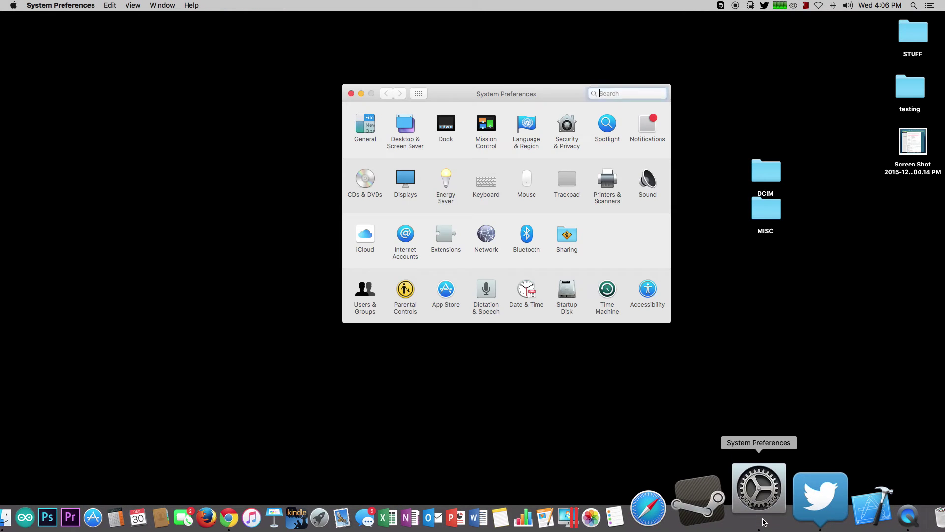
{"action": "left_click", "coordinate": [491, 236]}
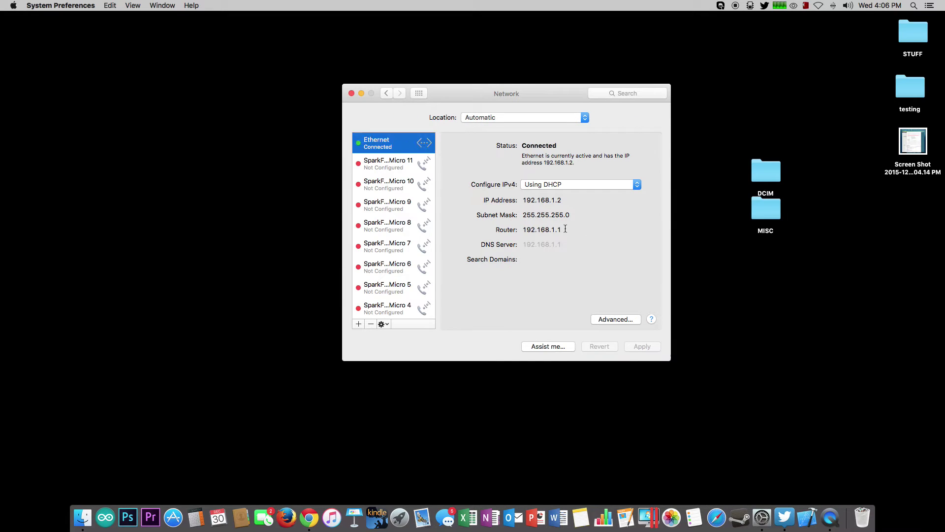
{"action": "left_click_drag", "start_coordinate": [564, 230], "coordinate": [522, 230]}
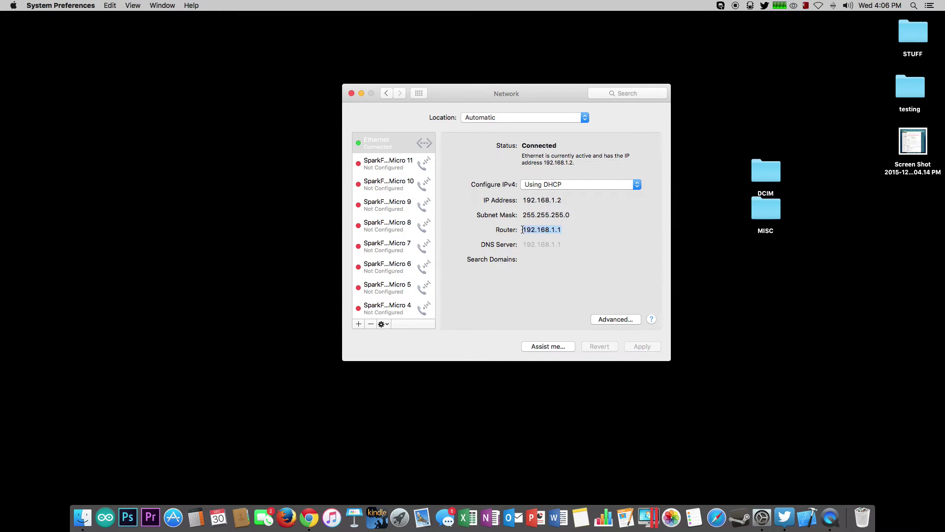
{"action": "right_click", "coordinate": [537, 229]}
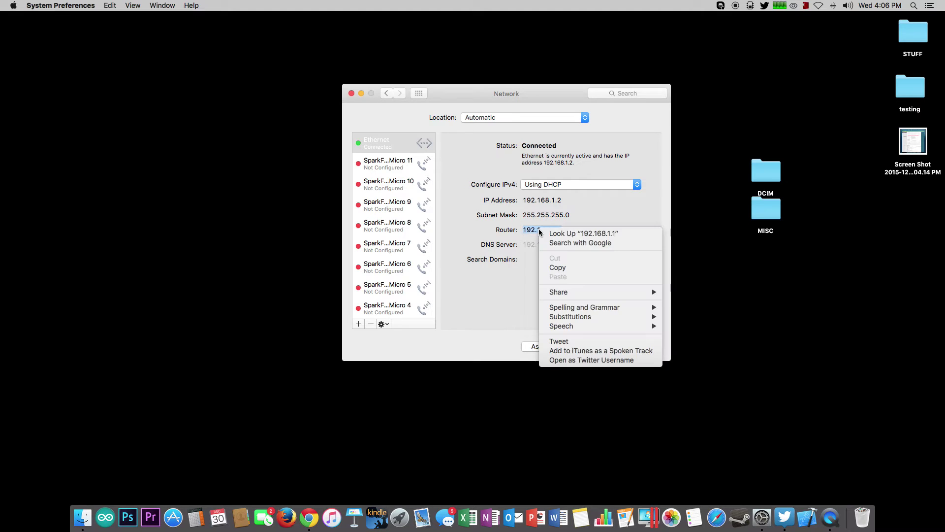
{"action": "left_click", "coordinate": [559, 266]}
Open a Chrome window, paste 192.168.1.1 into the omnibox and load it
{"action": "left_click", "coordinate": [308, 512]}
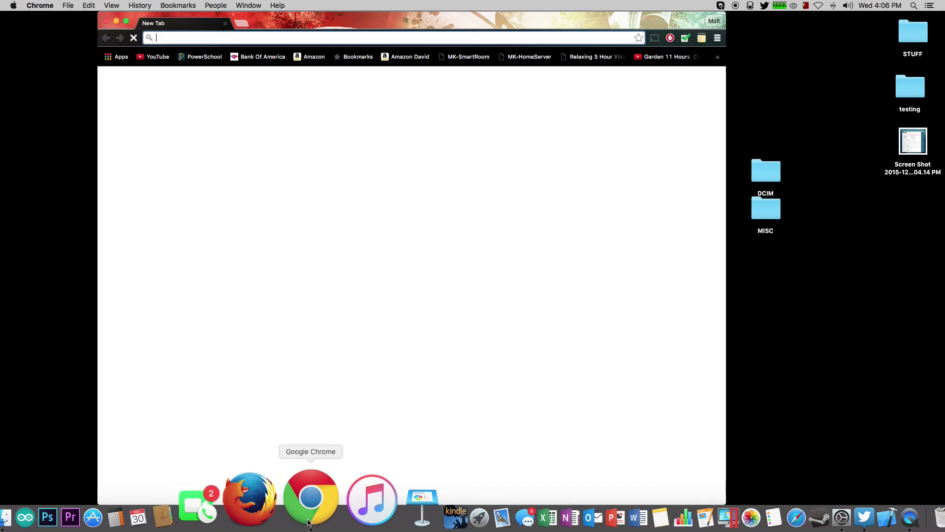
{"action": "left_click_drag", "start_coordinate": [291, 23], "coordinate": [401, 22]}
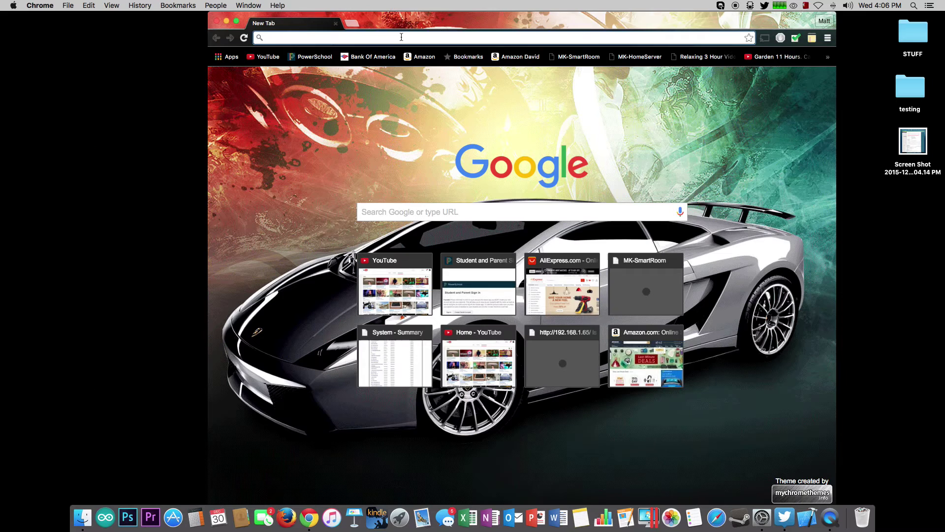
{"action": "right_click", "coordinate": [401, 40]}
{"action": "left_click", "coordinate": [433, 61]}
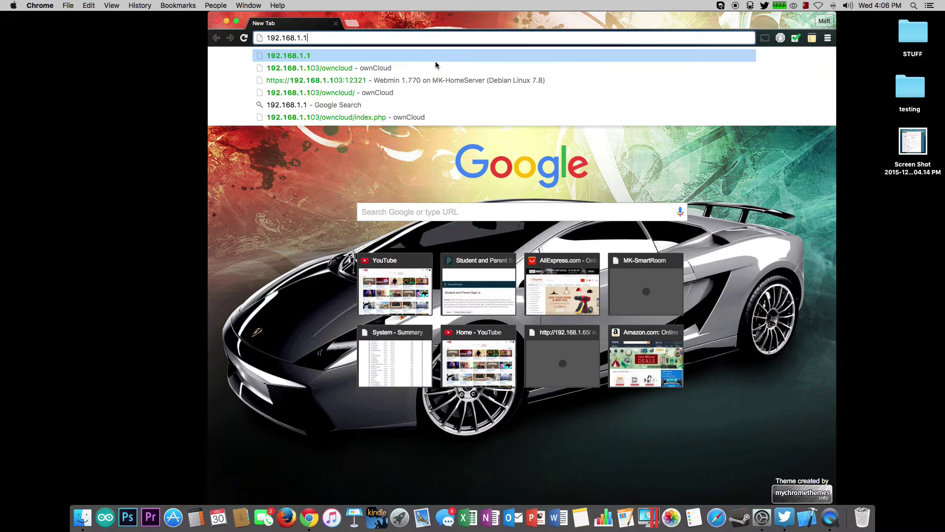
{"action": "key", "text": "Return"}
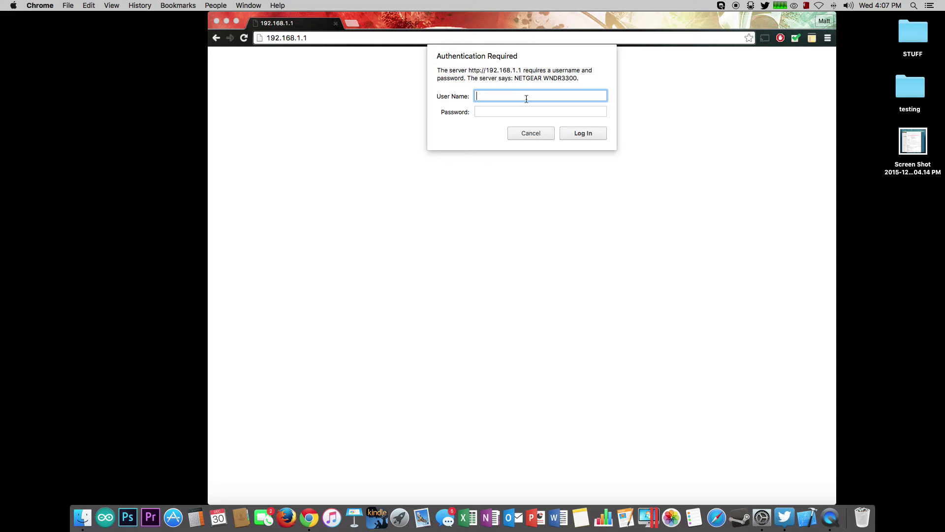
Enter the user name and router password in the Authentication Required dialog and log in
{"action": "type", "text": "min"}
{"action": "left_click", "coordinate": [541, 111]}
{"action": "type", "text": "passwo"}
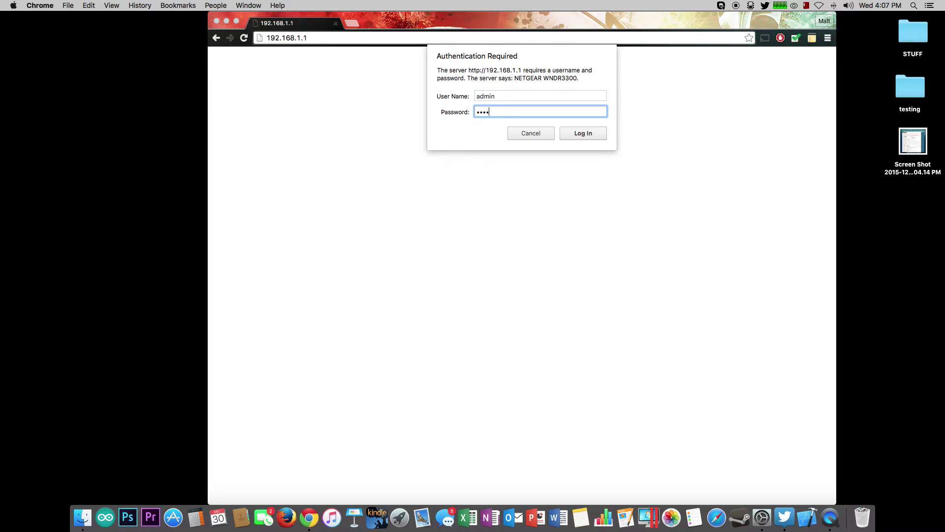
{"action": "type", "text": "rd"}
{"action": "key", "text": "Return"}
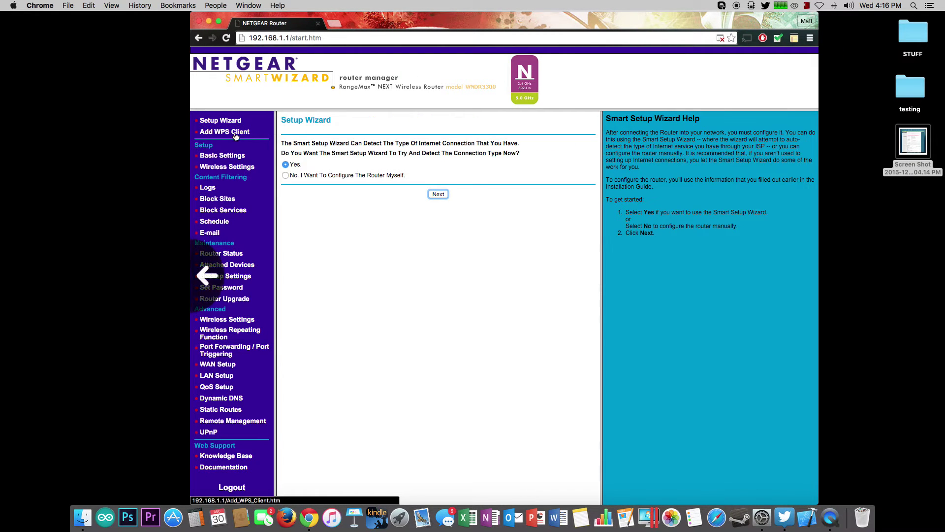
On LAN Setup, change the IP Address boxes' last two octets to 0 and 250 (192.168.0.250)
{"action": "left_click", "coordinate": [225, 380]}
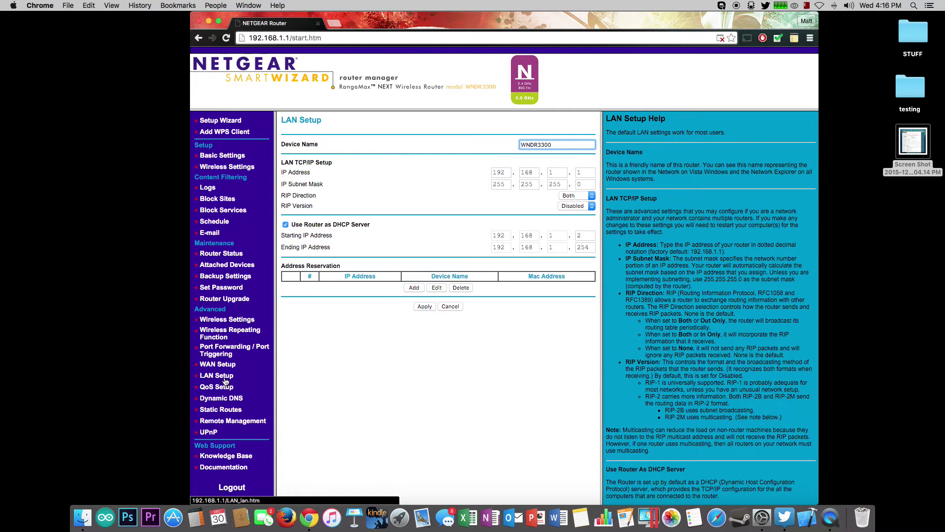
{"action": "left_click", "coordinate": [559, 173]}
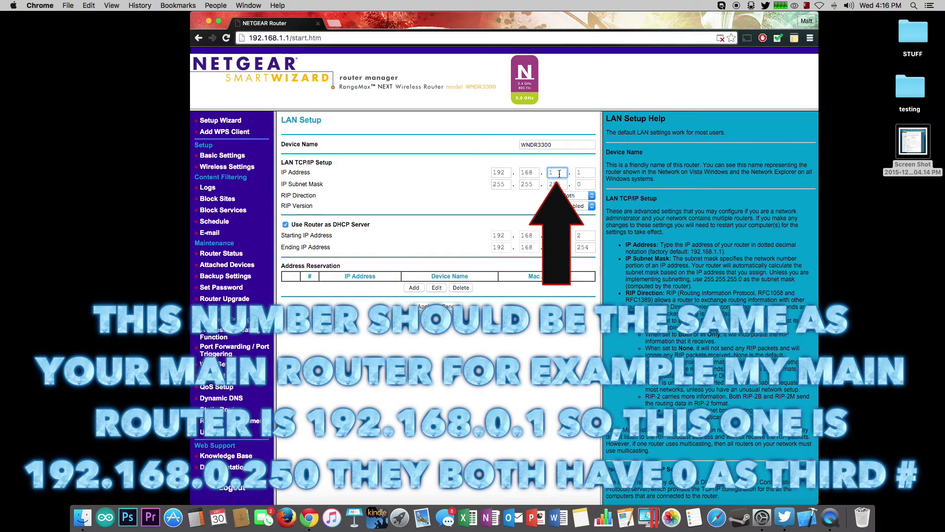
{"action": "key", "text": "BackSpace"}
{"action": "type", "text": "0"}
{"action": "left_click", "coordinate": [588, 173]}
{"action": "type", "text": "250"}
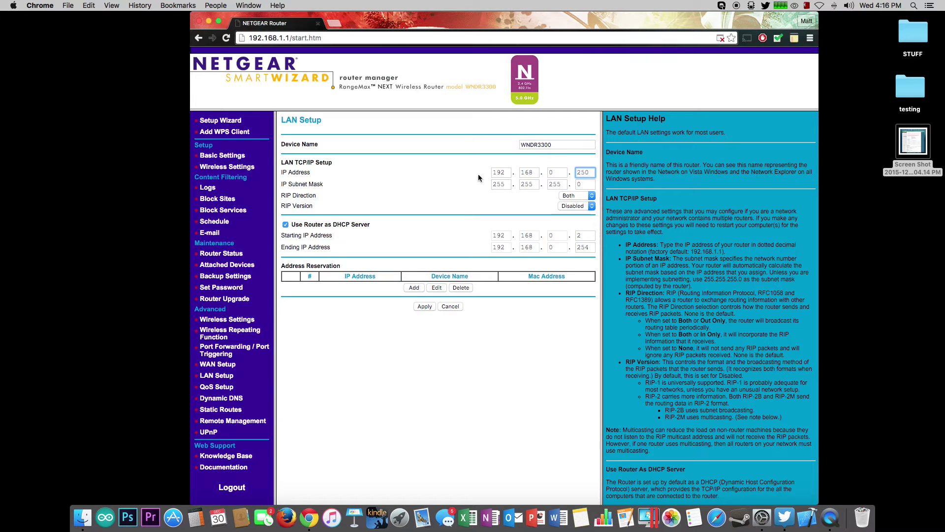
{"action": "left_click_drag", "start_coordinate": [595, 174], "coordinate": [575, 173]}
{"action": "left_click", "coordinate": [576, 172]}
{"action": "left_click", "coordinate": [586, 248]}
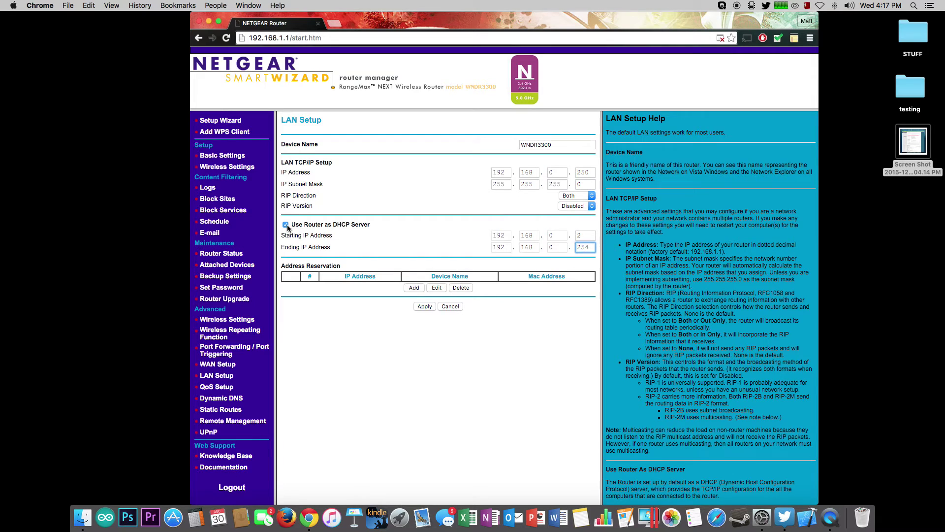
Disable the DHCP server, rename the device from WNDR3300 to MK-NetgearAP, and apply the LAN settings
{"action": "left_click", "coordinate": [279, 224]}
{"action": "left_click", "coordinate": [286, 225]}
{"action": "left_click_drag", "start_coordinate": [581, 145], "coordinate": [501, 143]}
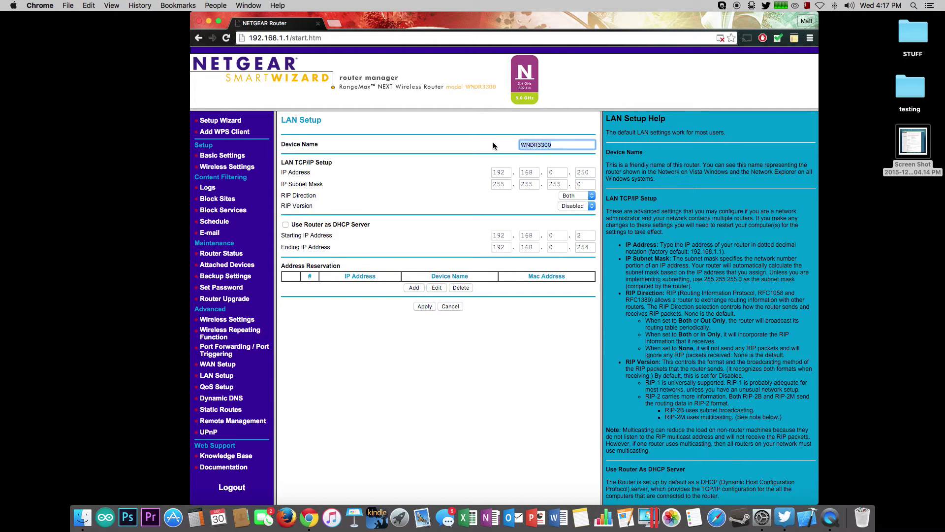
{"action": "type", "text": "MK-NetgearAP"}
{"action": "left_click_drag", "start_coordinate": [559, 144], "coordinate": [529, 144]}
{"action": "left_click", "coordinate": [516, 142]}
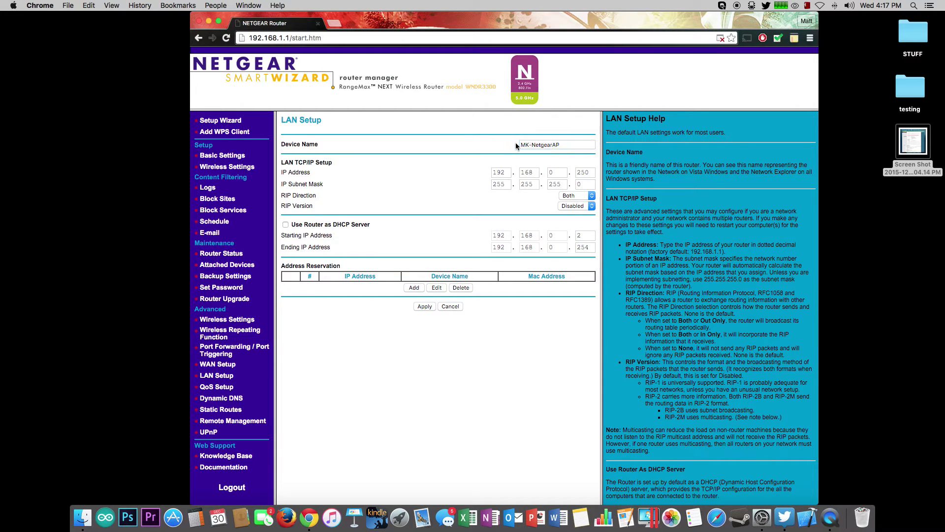
{"action": "left_click", "coordinate": [430, 307]}
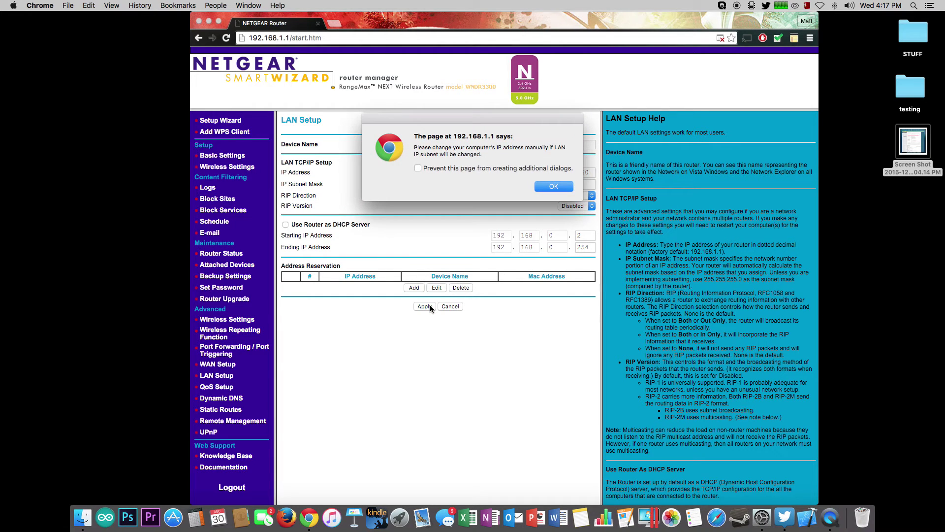
{"action": "left_click", "coordinate": [550, 186]}
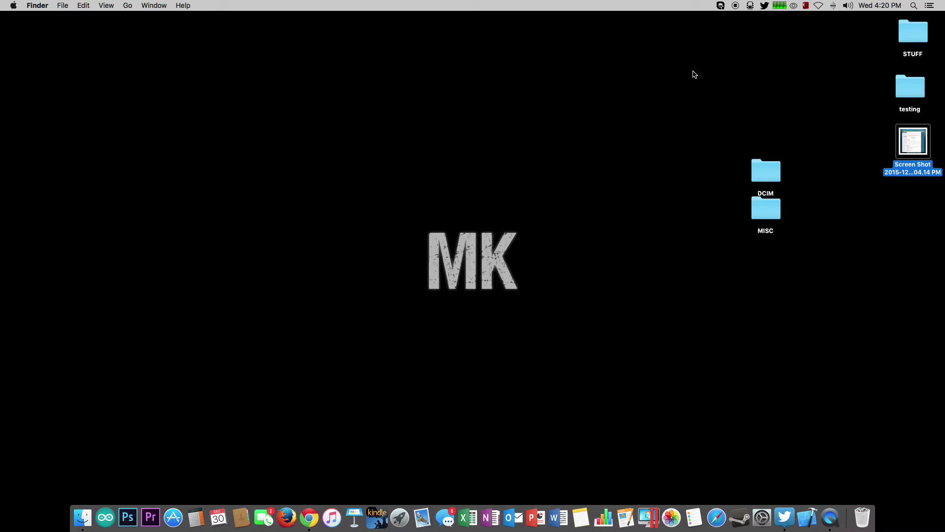
Turn the Mac's Wi-Fi on and pick the K-Wifi network from the menu-bar list
{"action": "left_click", "coordinate": [821, 4]}
{"action": "left_click", "coordinate": [826, 28]}
{"action": "left_click", "coordinate": [818, 5]}
{"action": "left_click", "coordinate": [649, 55]}
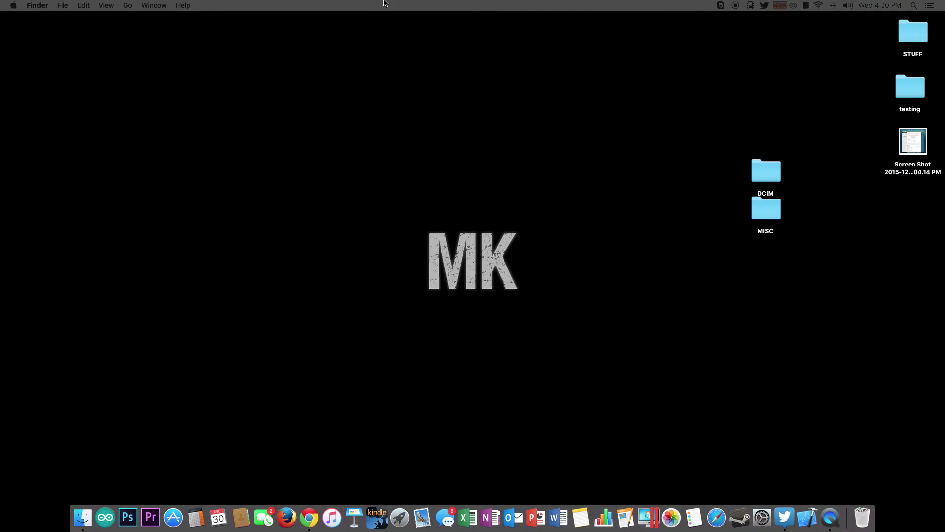
Load 192.168.0.250 and sign in to the router with the admin username and password
{"action": "type", "text": "192"}
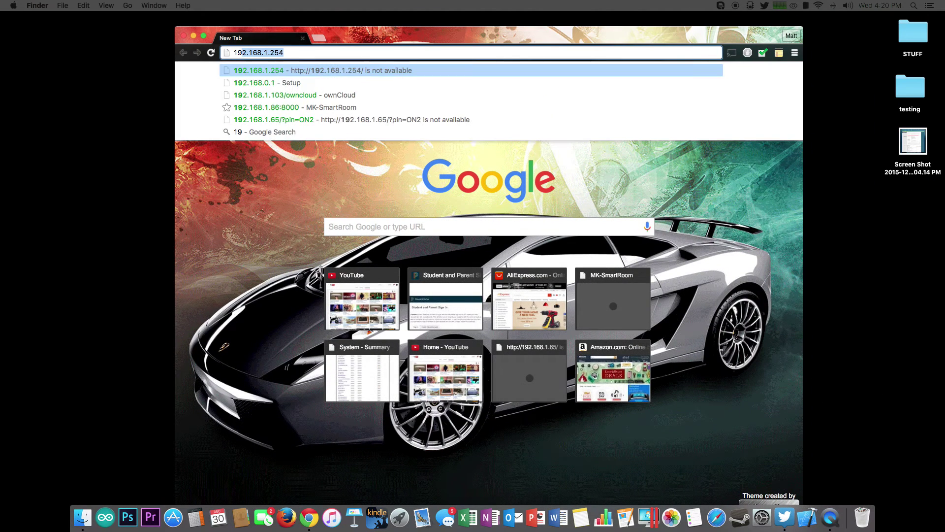
{"action": "type", "text": ".168"}
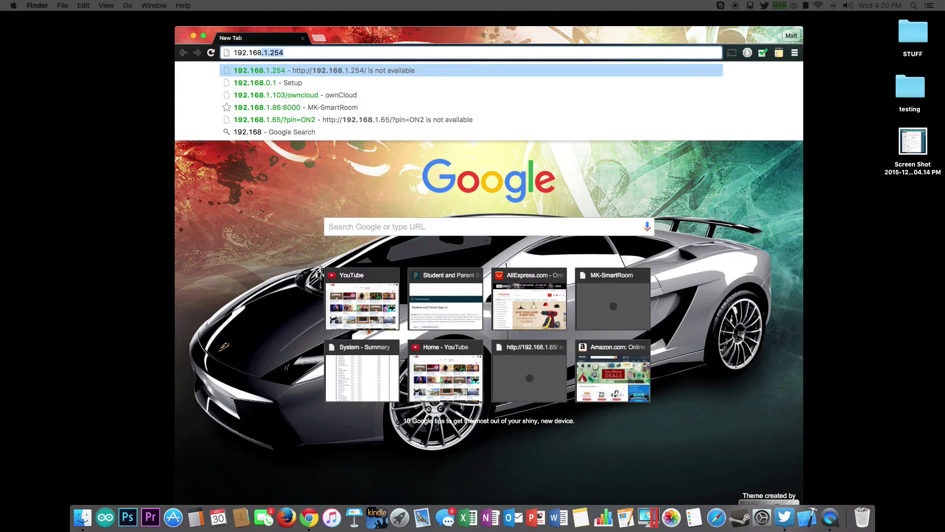
{"action": "type", "text": "."}
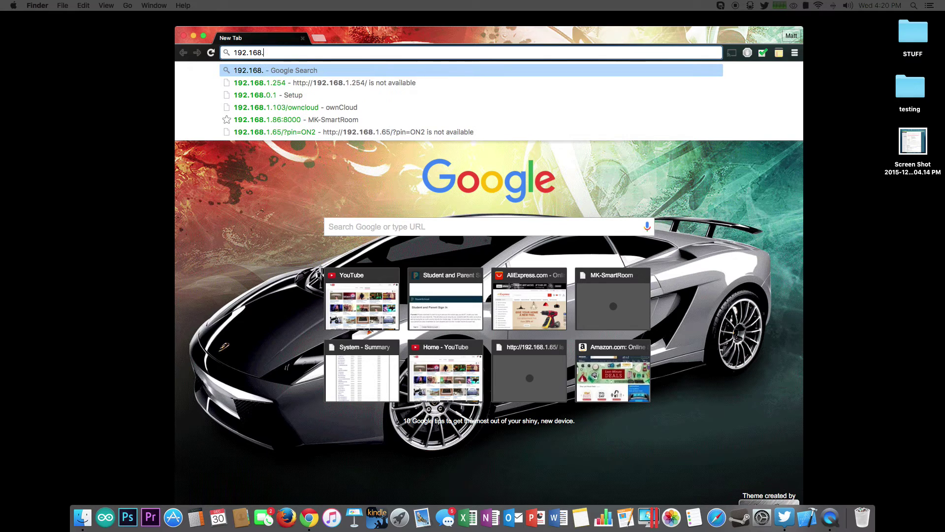
{"action": "type", "text": "0.250"}
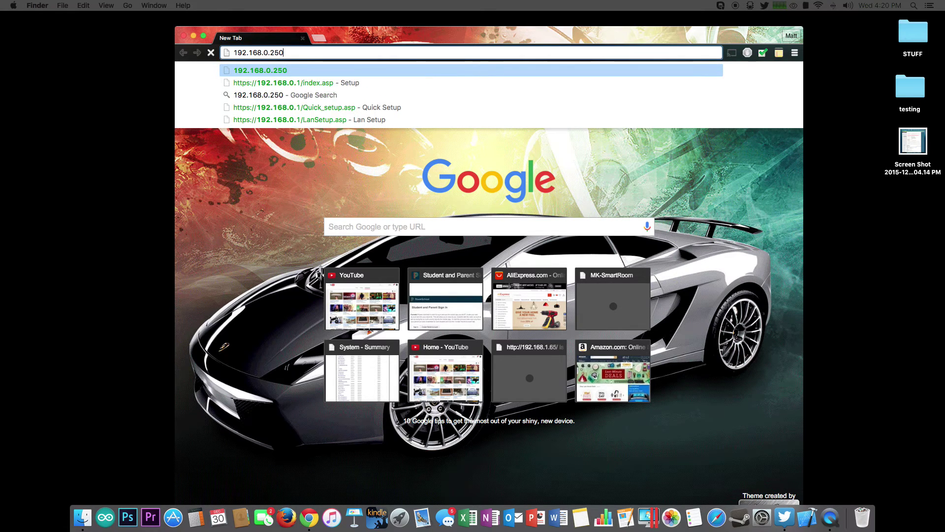
{"action": "key", "text": "Return"}
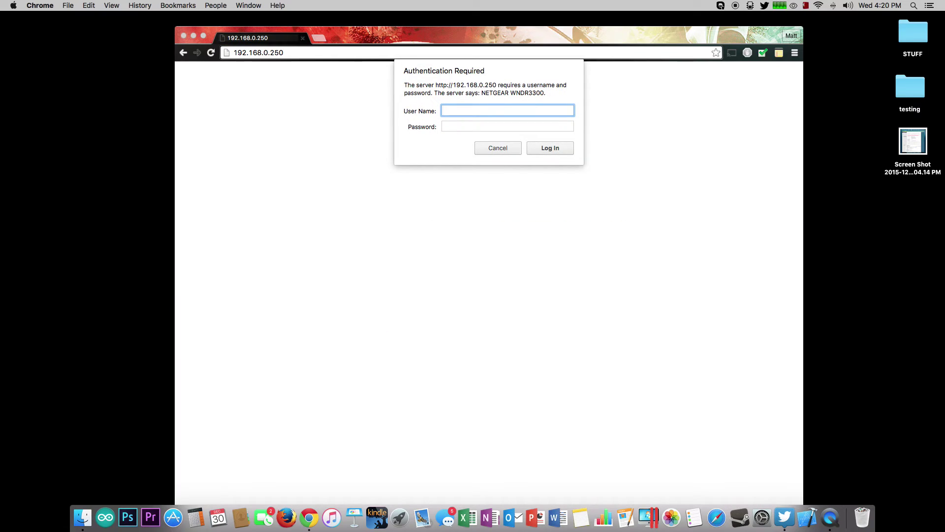
{"action": "type", "text": "admin"}
{"action": "key", "text": "Tab"}
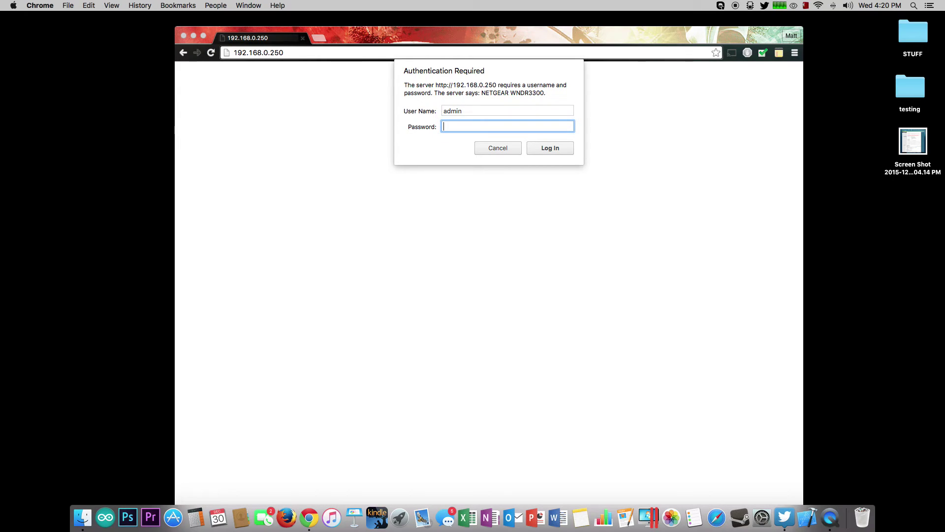
{"action": "type", "text": "passwor"}
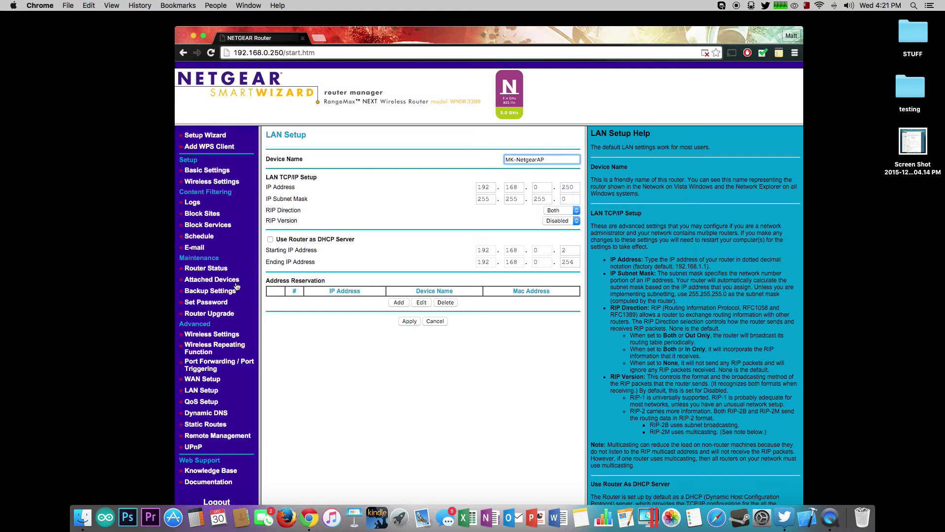
Change the router's admin password by entering the old password and the new one twice
{"action": "left_click", "coordinate": [205, 303]}
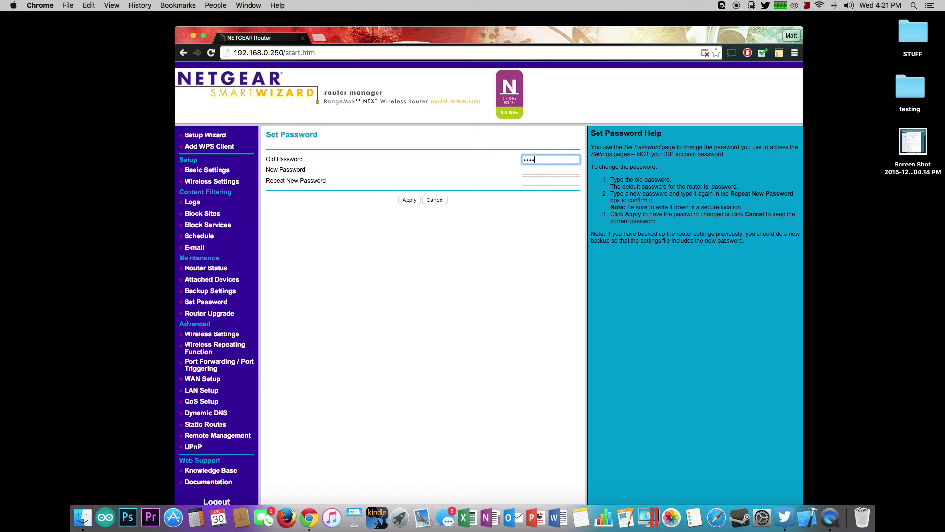
{"action": "type", "text": "password"}
{"action": "key", "text": "Tab"}
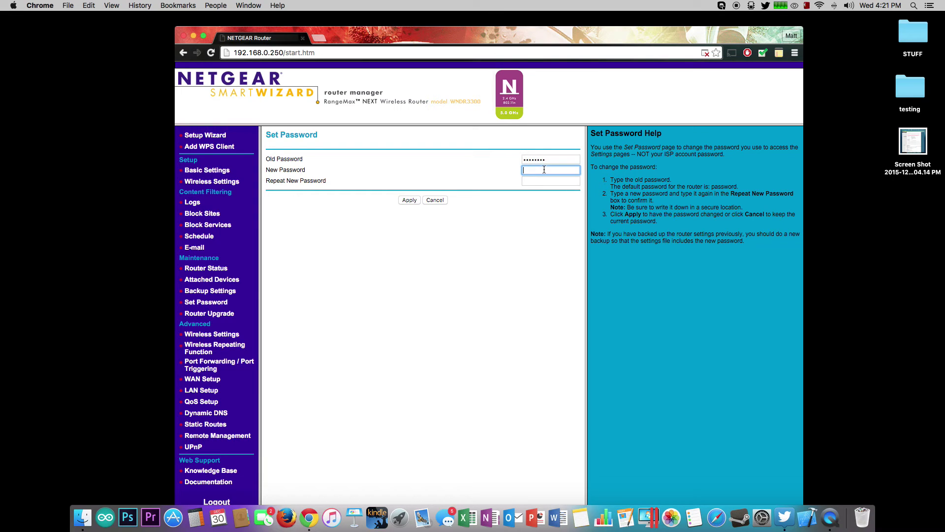
{"action": "left_click", "coordinate": [546, 181]}
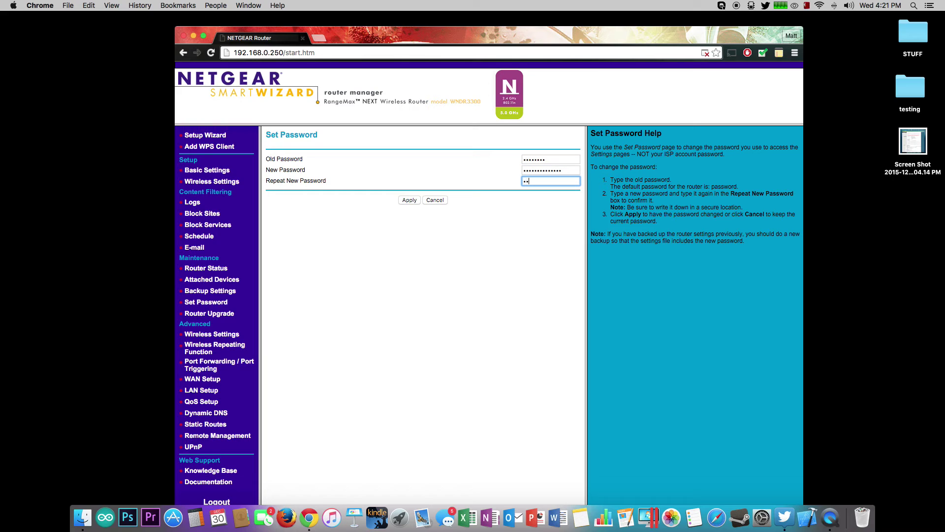
{"action": "key", "text": "BackSpace"}
{"action": "key", "text": "BackSpace"}
{"action": "key", "text": "BackSpace"}
{"action": "left_click", "coordinate": [405, 201]}
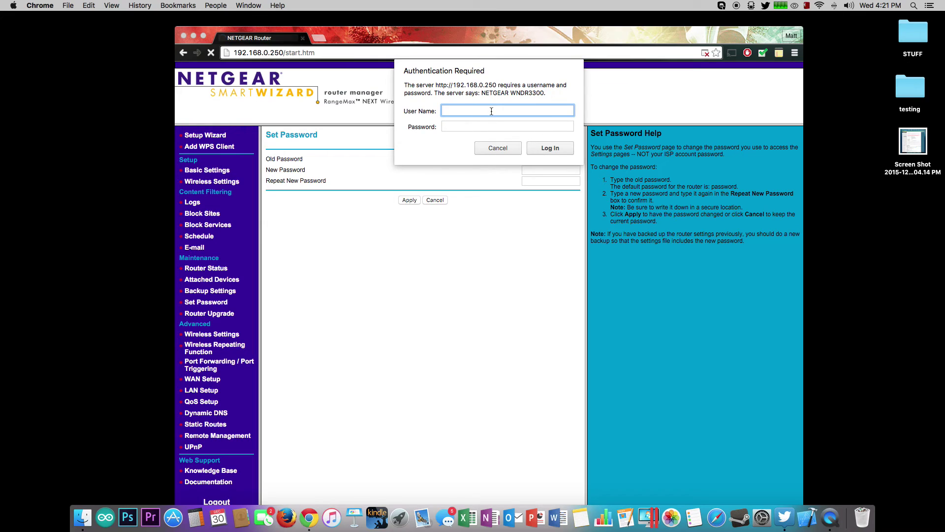
Sign back in as admin using the new router password
{"action": "type", "text": "admin"}
{"action": "key", "text": "Tab"}
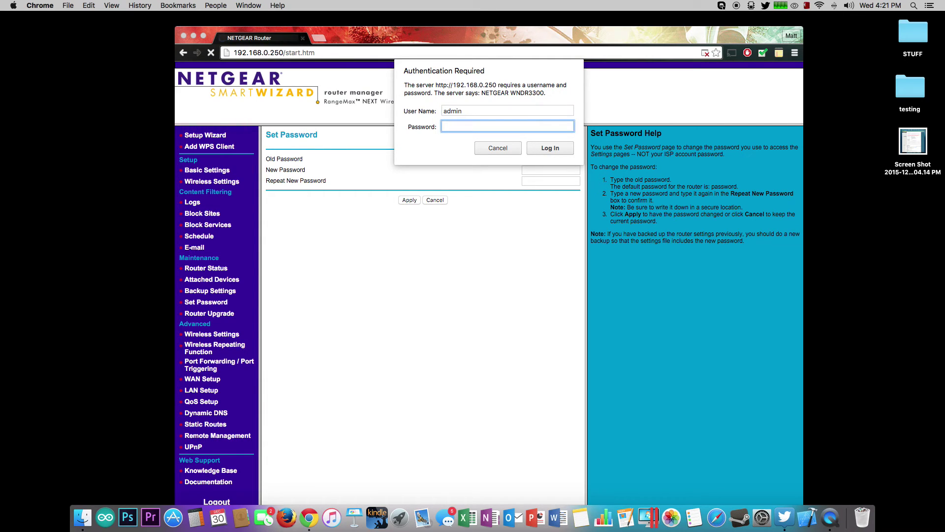
{"action": "type", "text": "passw"}
{"action": "key", "text": "BackSpace"}
{"action": "key", "text": "BackSpace"}
{"action": "key", "text": "BackSpace"}
{"action": "key", "text": "BackSpace"}
{"action": "key", "text": "BackSpace"}
{"action": "left_click", "coordinate": [550, 147]}
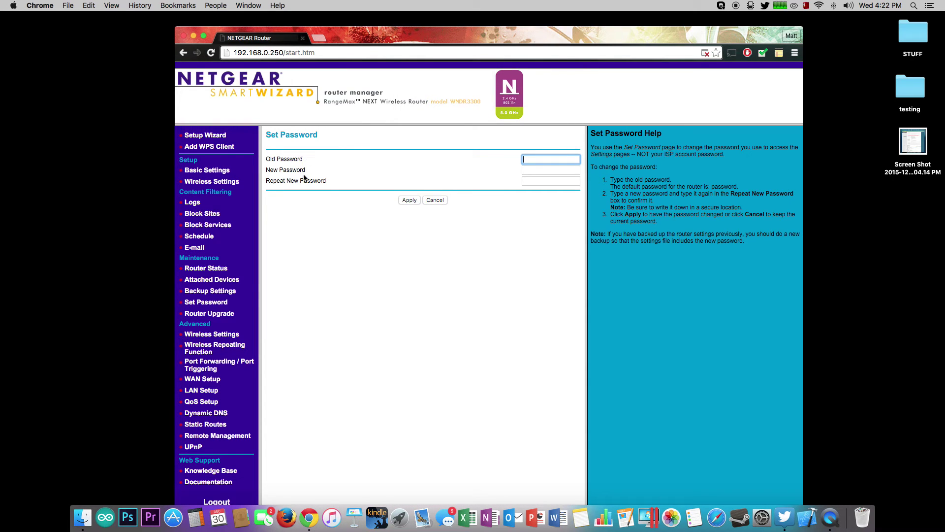
Replace the SSIDs NETGEAR-DualBand-N (11N) and NETGEAR-2.4-G (11G) with K-Wifi
{"action": "left_click", "coordinate": [224, 183]}
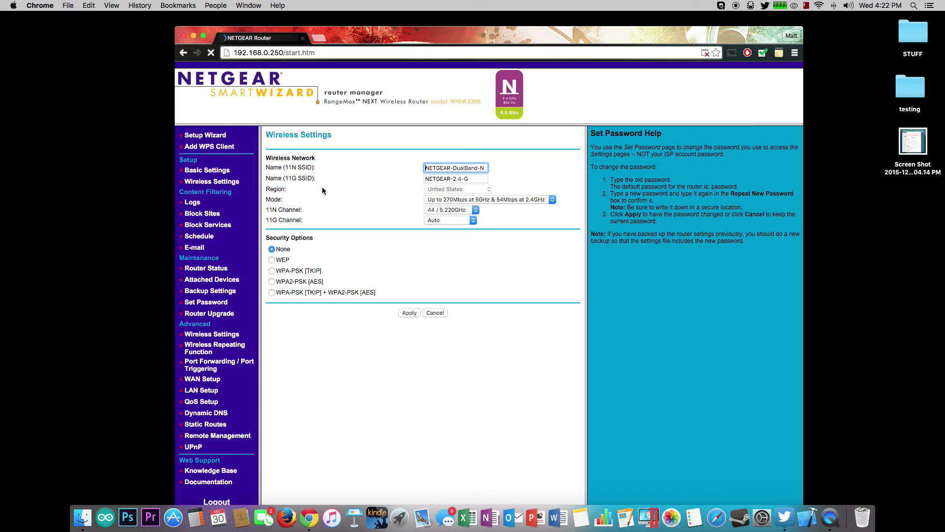
{"action": "left_click", "coordinate": [469, 168]}
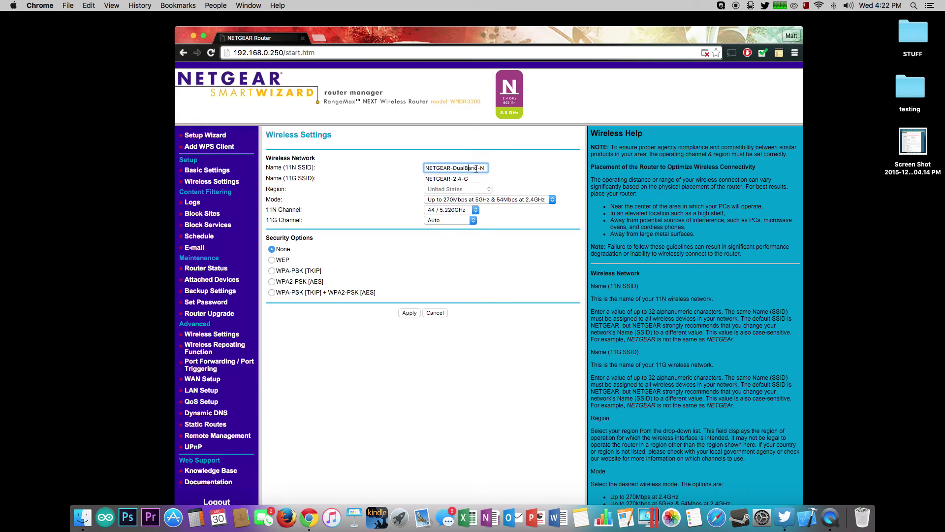
{"action": "left_click_drag", "start_coordinate": [429, 168], "coordinate": [497, 168]}
{"action": "type", "text": "K-Wifi"}
{"action": "left_click", "coordinate": [465, 179]}
{"action": "left_click_drag", "start_coordinate": [466, 179], "coordinate": [344, 168]}
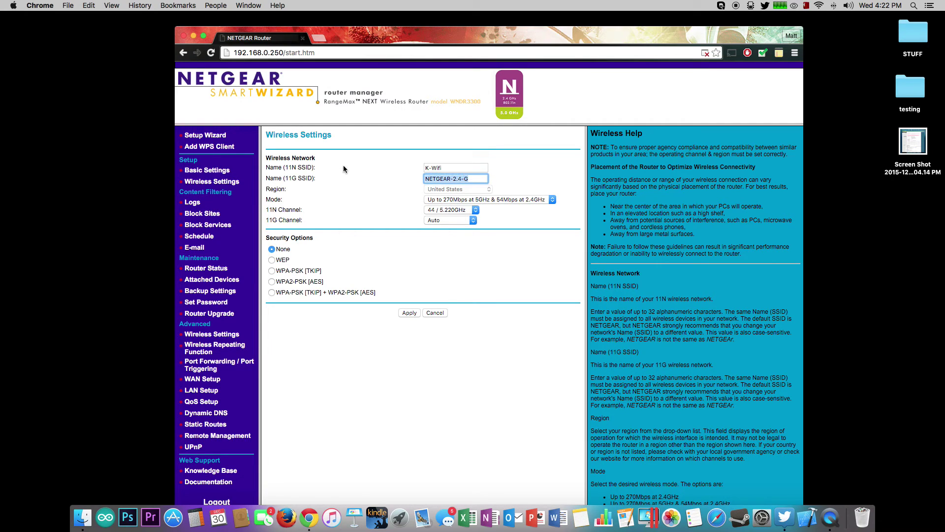
{"action": "type", "text": "K-Wifi"}
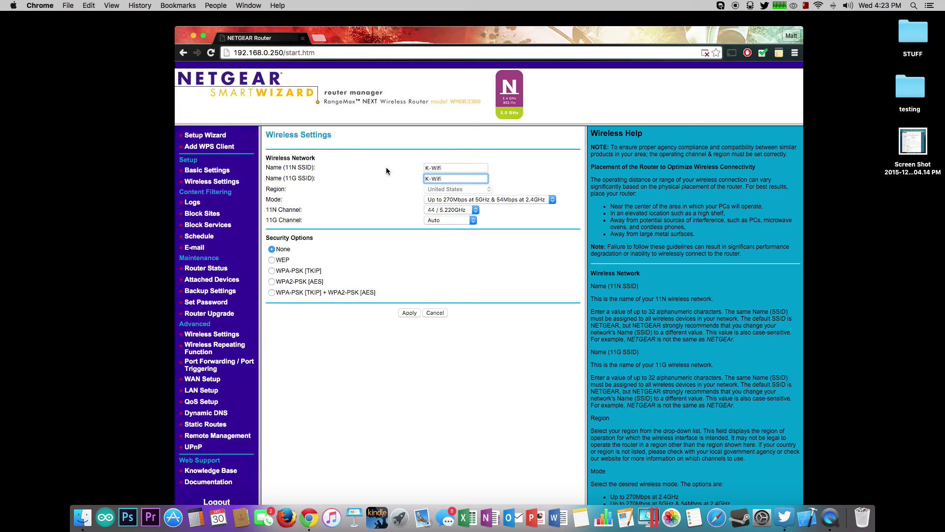
{"action": "left_click", "coordinate": [443, 167]}
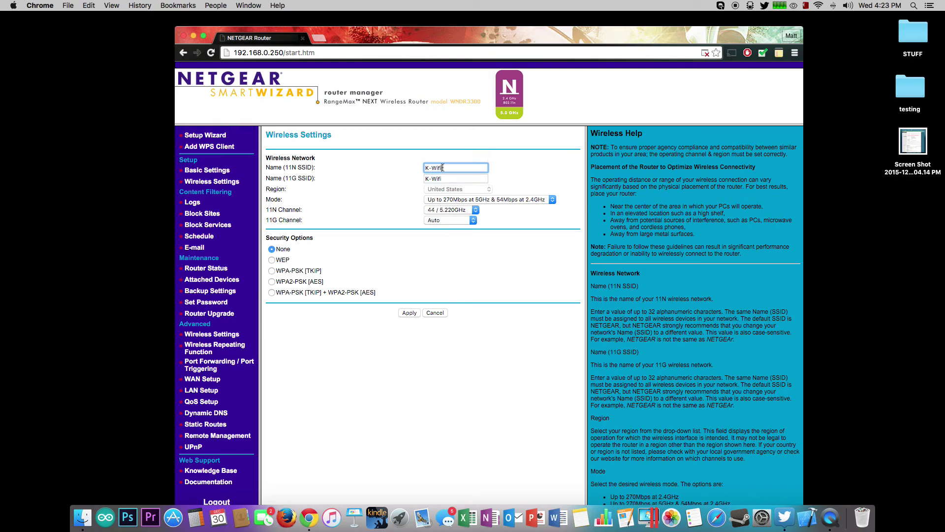
{"action": "left_click", "coordinate": [448, 180]}
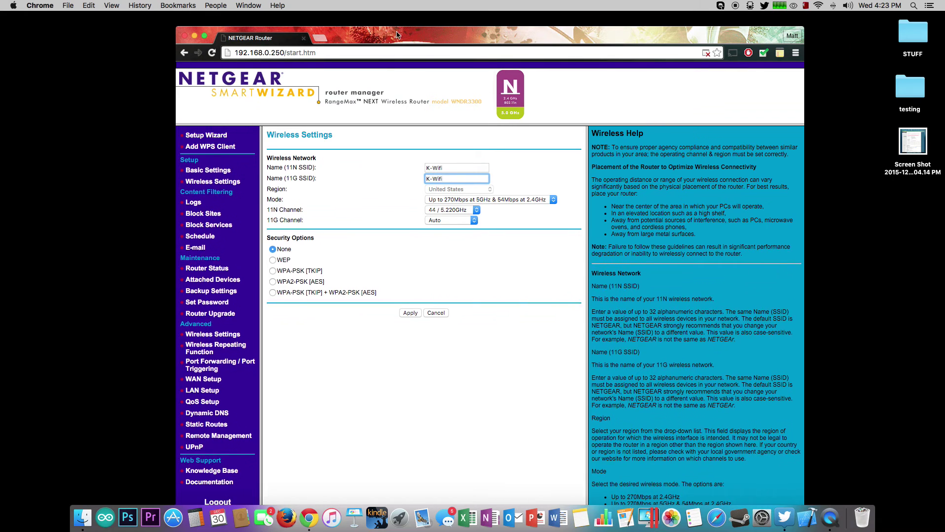
Place the NETGEAR window on the right and the Cisco gateway window on the left
{"action": "left_click_drag", "start_coordinate": [383, 34], "coordinate": [654, 4]}
{"action": "key", "text": "super+grave"}
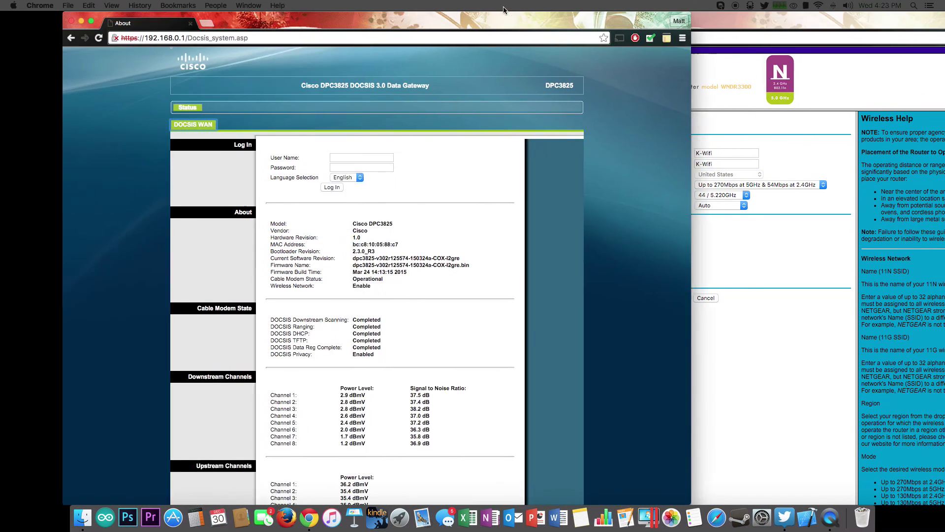
{"action": "left_click_drag", "start_coordinate": [510, 3], "coordinate": [411, 3]}
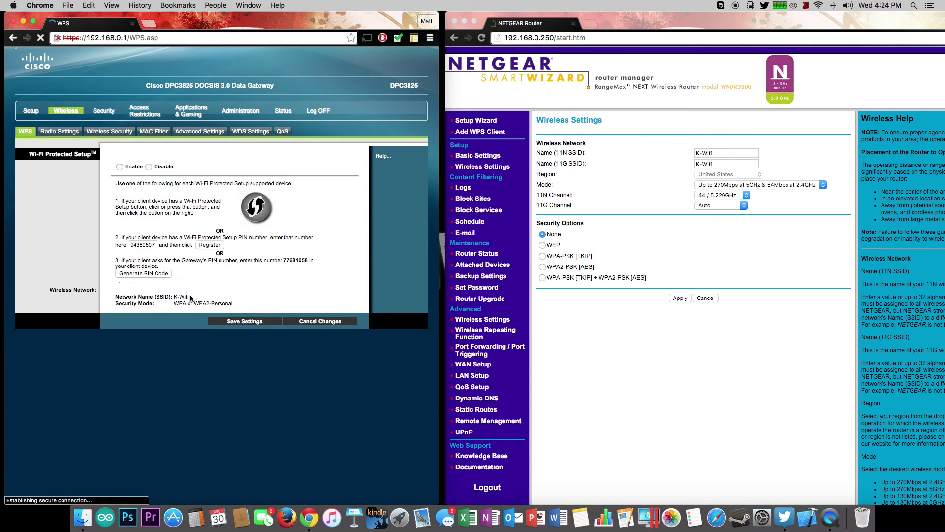
Compare the gateway's K-Wifi name with both NETGEAR SSIDs, then show the gateway's Quick Setup page
{"action": "left_click_drag", "start_coordinate": [194, 298], "coordinate": [117, 298]}
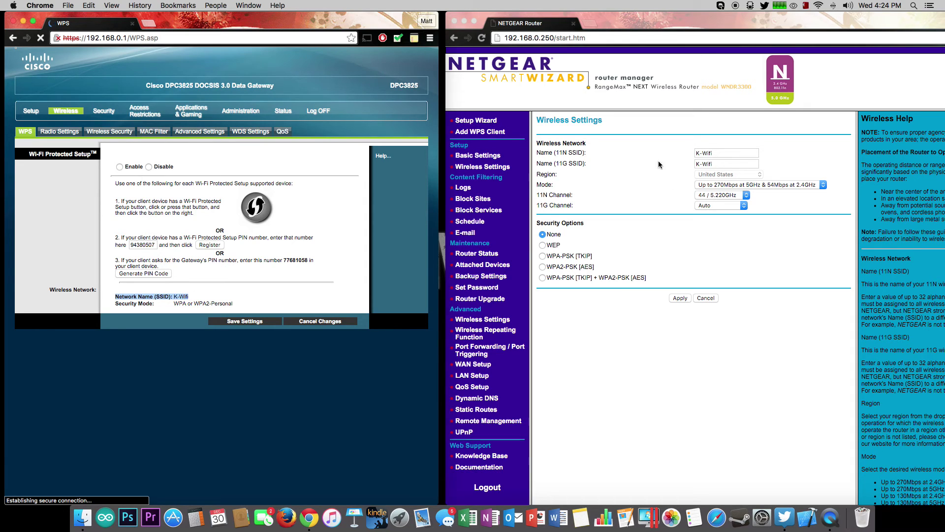
{"action": "left_click", "coordinate": [590, 153]}
{"action": "mouse_move", "coordinate": [552, 152]}
{"action": "left_mouse_down"}
{"action": "mouse_move", "coordinate": [597, 153]}
{"action": "mouse_move", "coordinate": [551, 164]}
{"action": "left_mouse_up"}
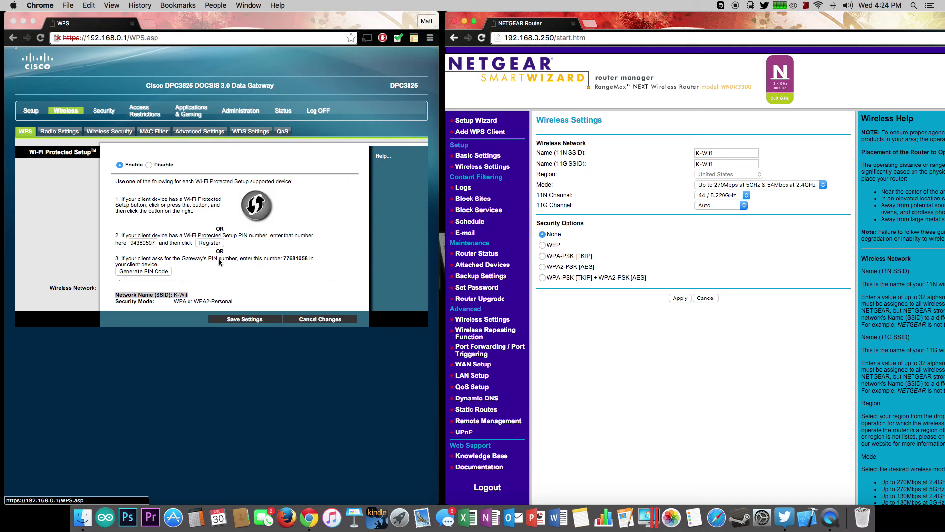
{"action": "left_click", "coordinate": [33, 115]}
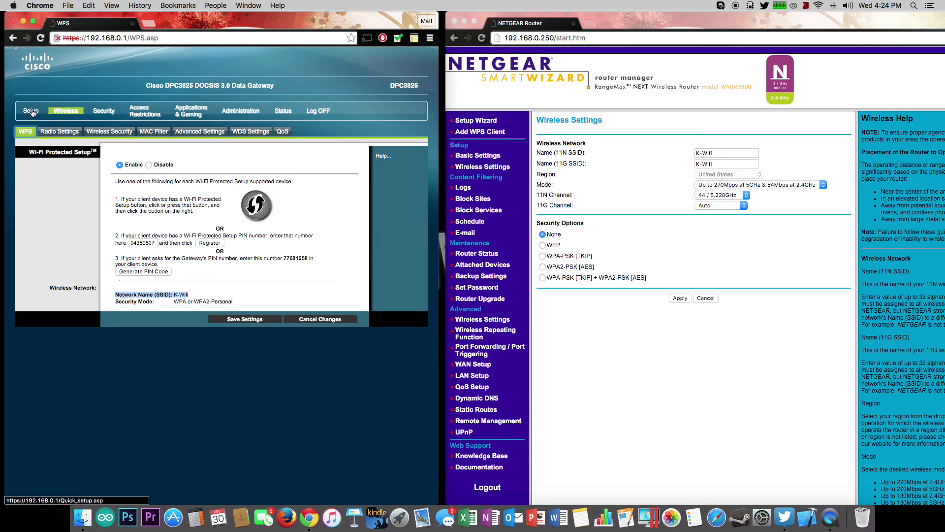
{"action": "left_click", "coordinate": [33, 113]}
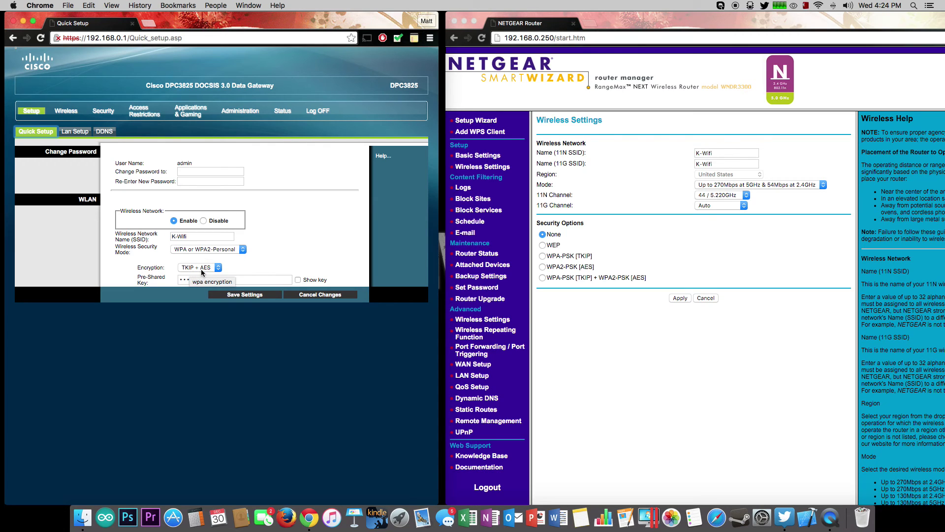
Set the NETGEAR wireless security to WPA-PSK [TKIP] + WPA2-PSK [AES] and apply it
{"action": "left_click", "coordinate": [581, 277]}
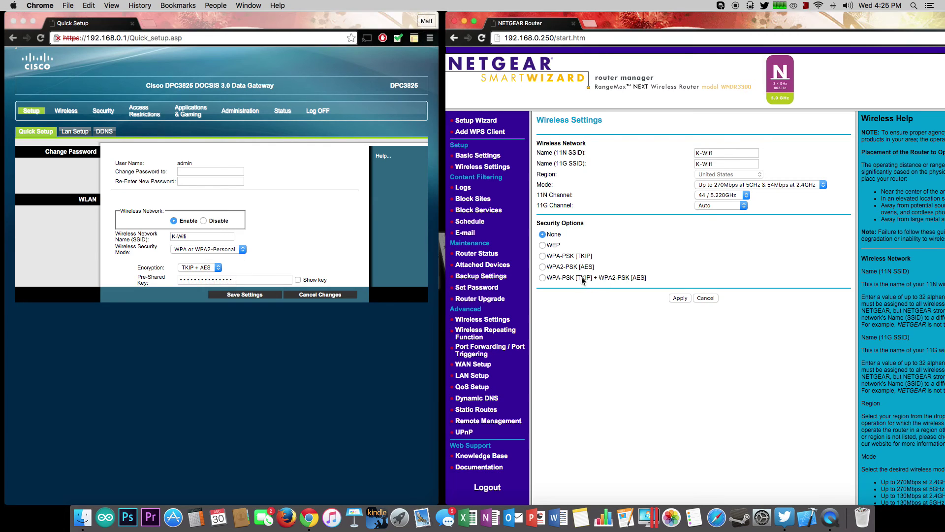
{"action": "left_click", "coordinate": [542, 277]}
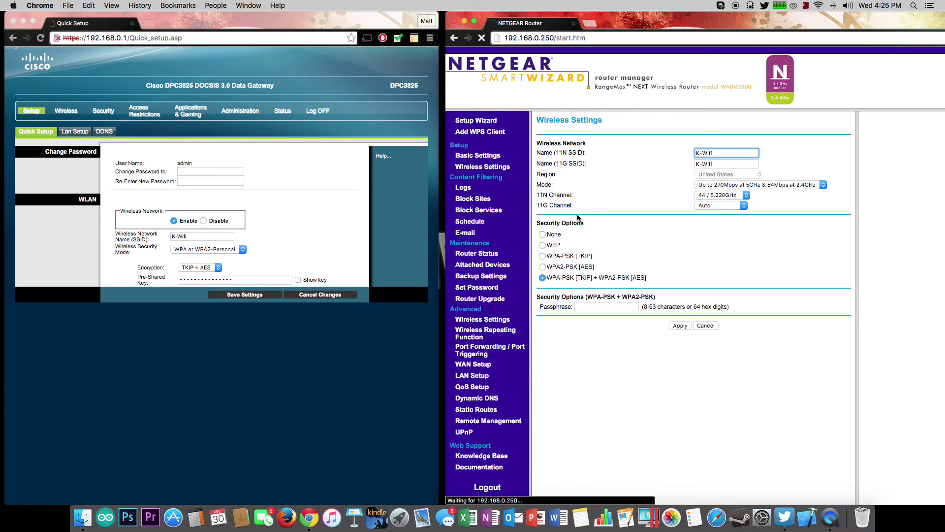
{"action": "left_click", "coordinate": [593, 307]}
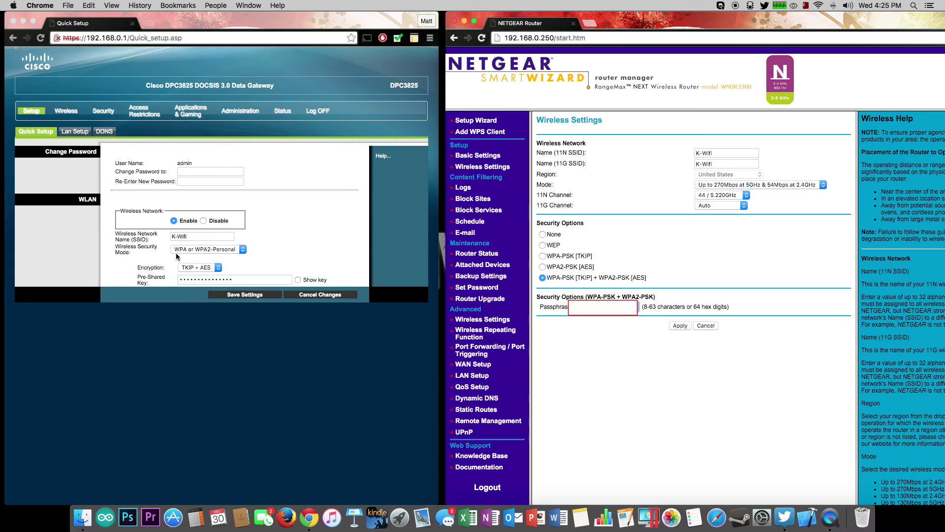
{"action": "left_click", "coordinate": [684, 326]}
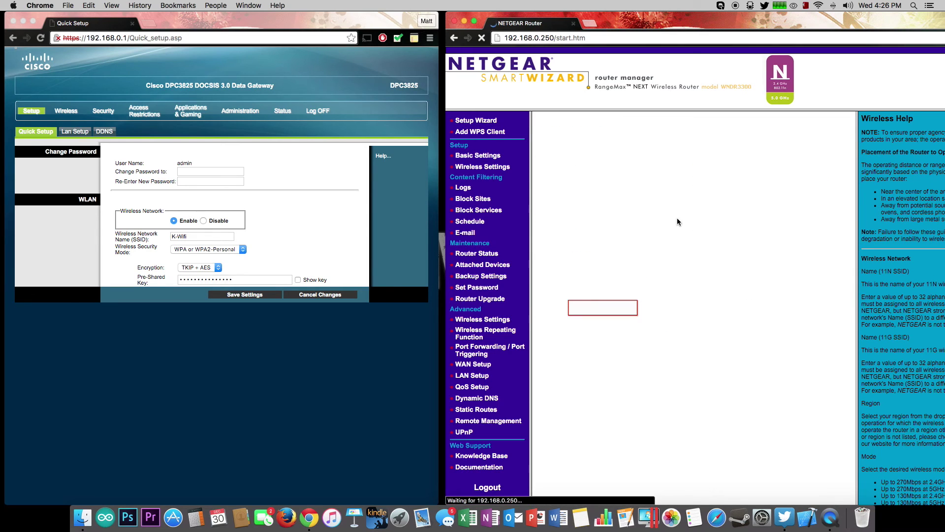